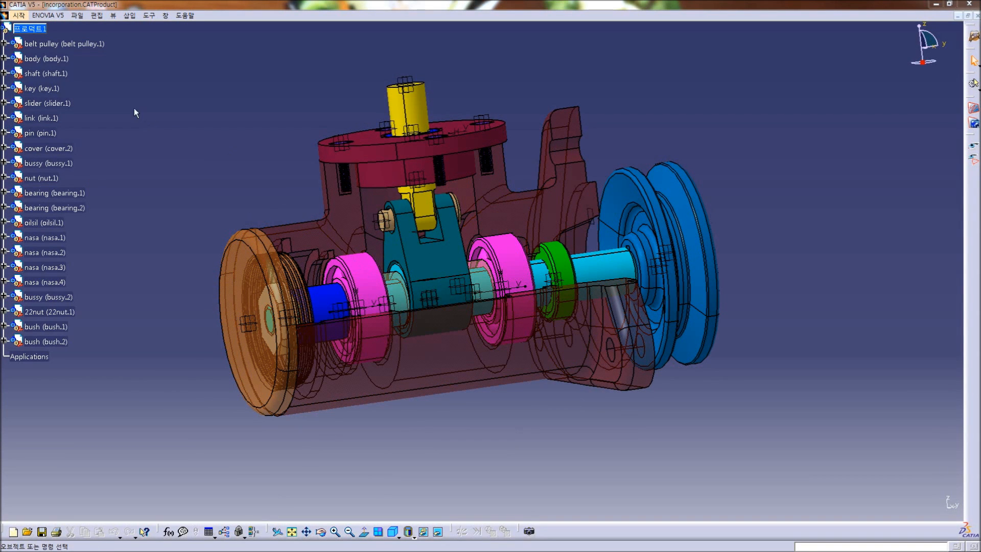
Switch the assembly to the DMU Fitting (DMU 맞춤) workbench
{"action": "left_click", "coordinate": [19, 15]}
{"action": "mouse_move", "coordinate": [46, 41]}
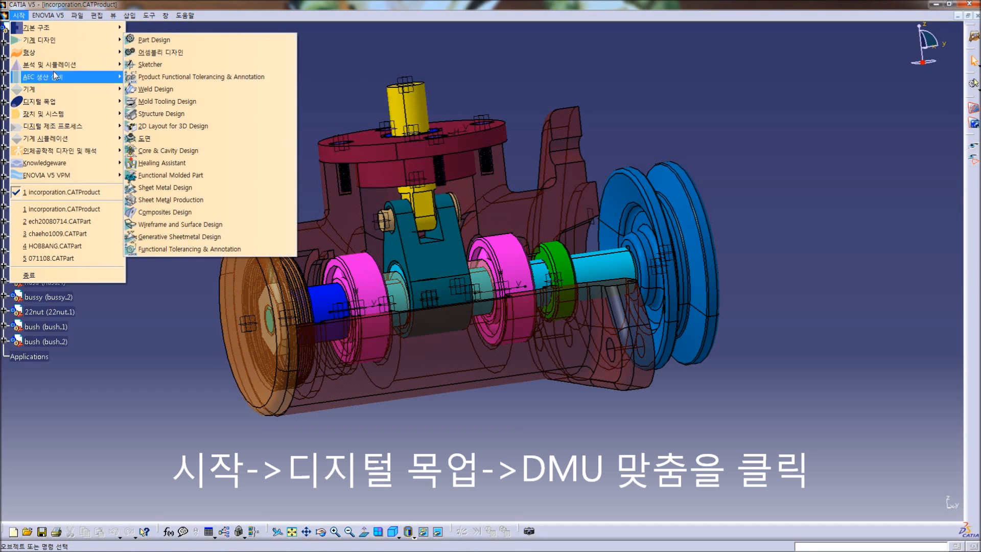
{"action": "mouse_move", "coordinate": [80, 103]}
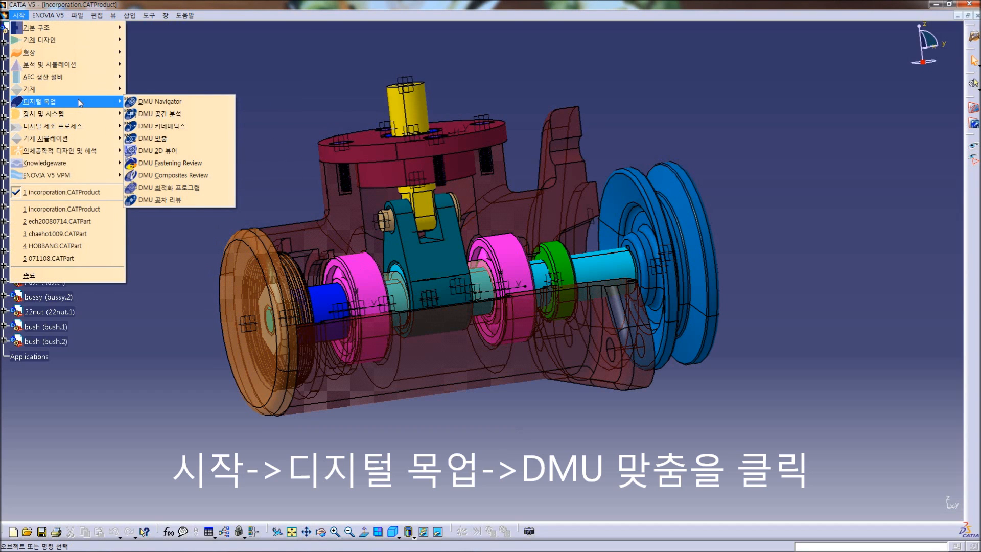
{"action": "left_click", "coordinate": [179, 138]}
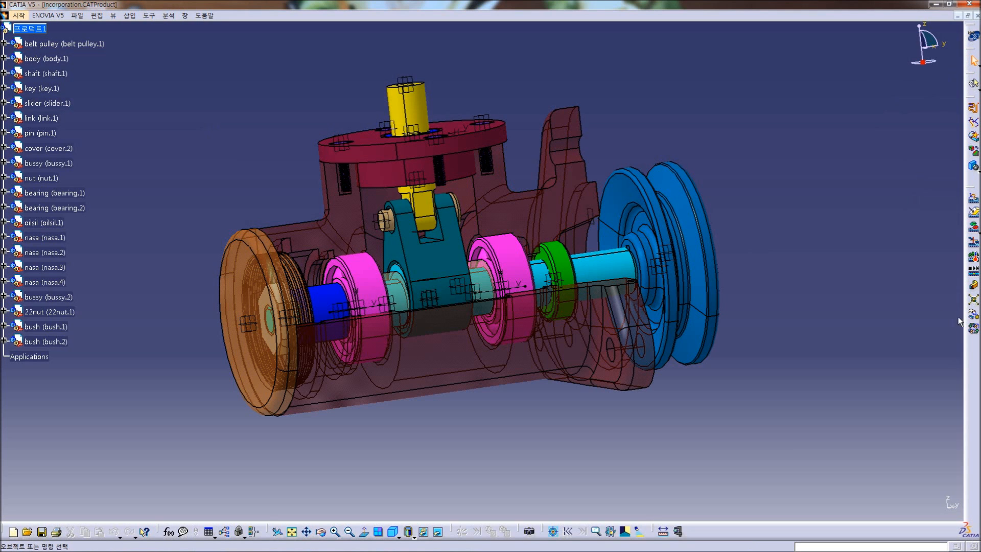
Start a new track with the belt pulley as its object
{"action": "middle_click_drag", "start_coordinate": [825, 221], "coordinate": [188, 220]}
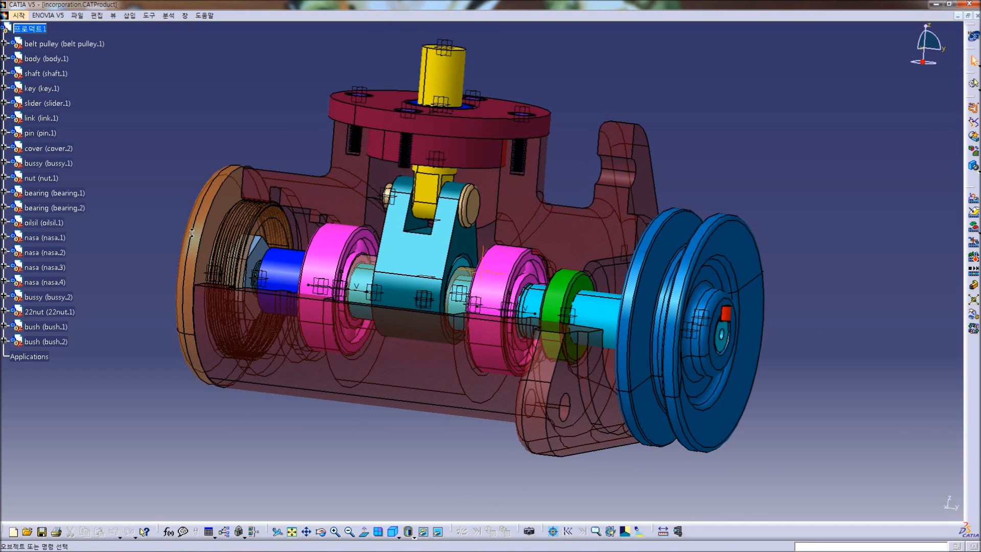
{"action": "left_click", "coordinate": [973, 205]}
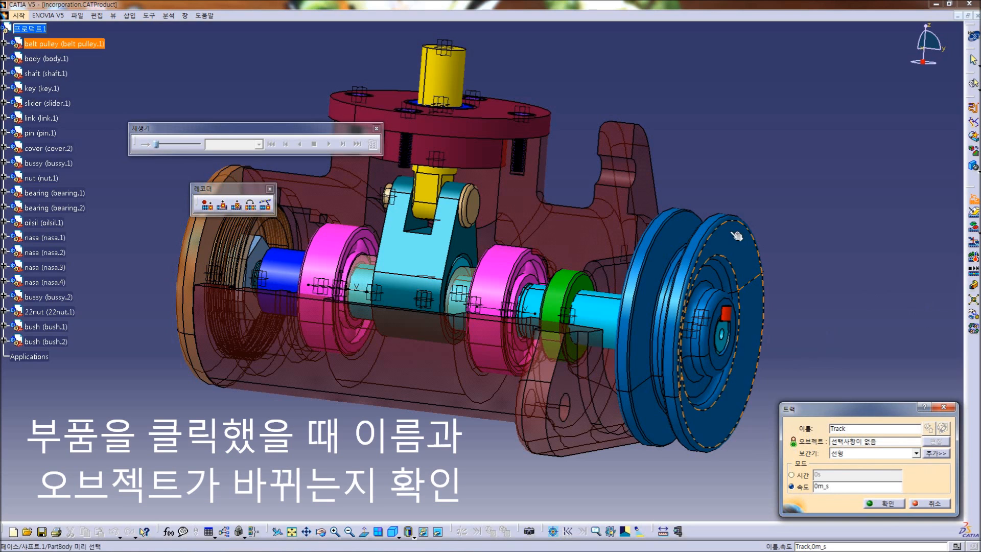
{"action": "left_click", "coordinate": [752, 253]}
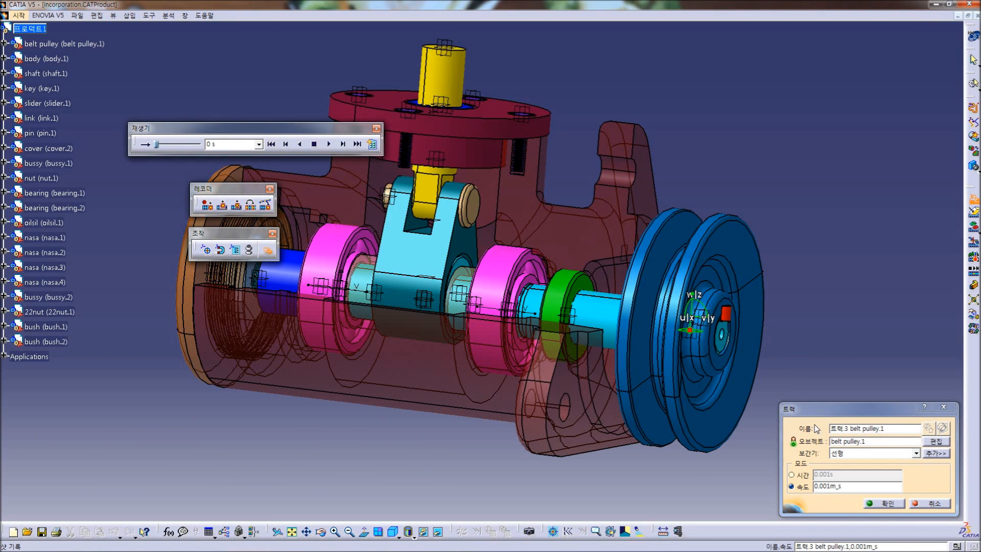
{"action": "left_click_drag", "start_coordinate": [843, 428], "coordinate": [878, 429]}
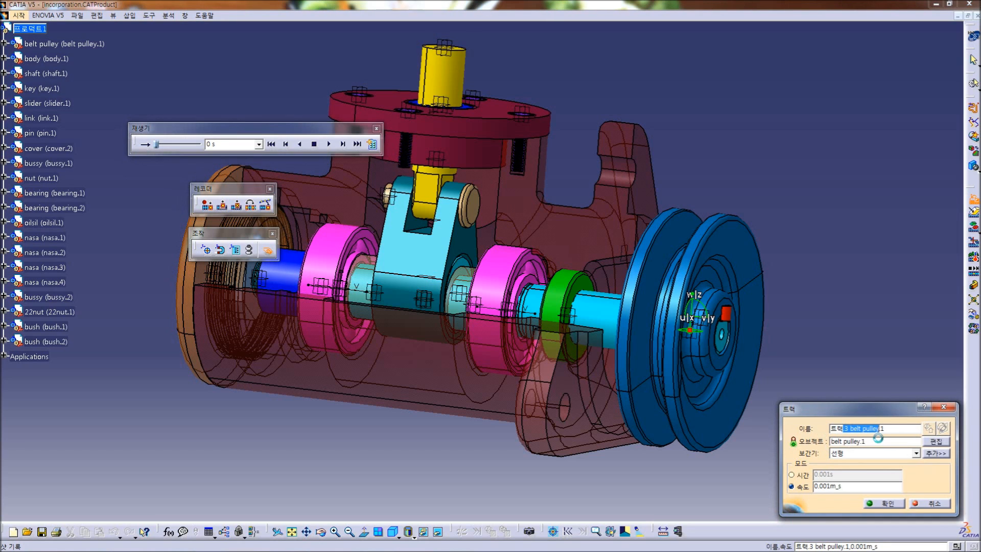
{"action": "left_click", "coordinate": [877, 440]}
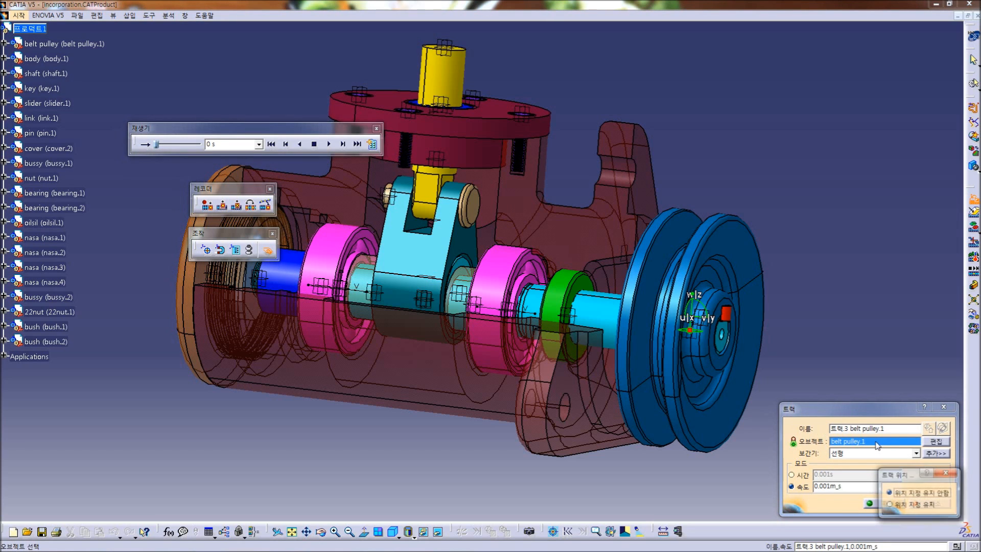
{"action": "left_click", "coordinate": [948, 477]}
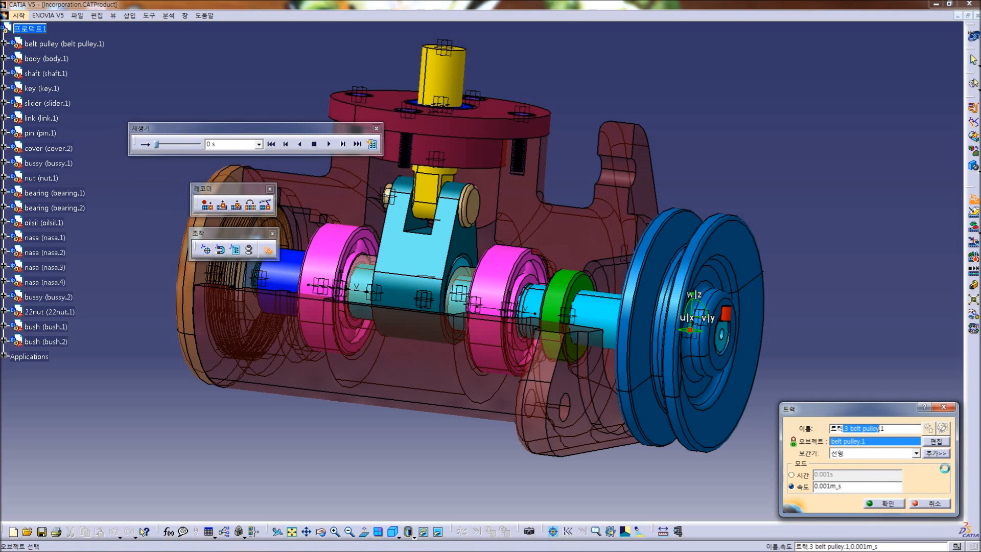
Set the belt pulley track to time mode with 5s and open the compass manipulation parameters
{"action": "left_click", "coordinate": [793, 474]}
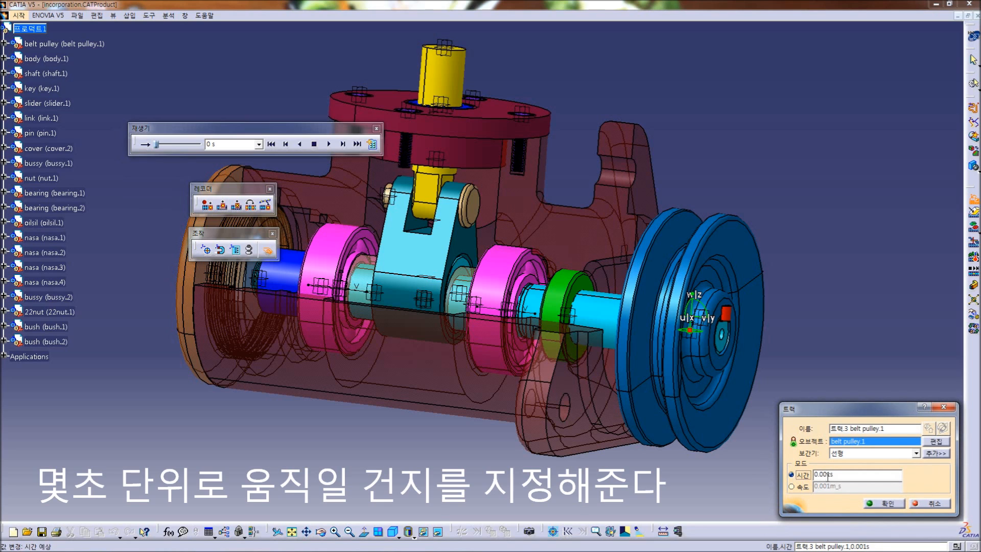
{"action": "left_click", "coordinate": [830, 475]}
{"action": "left_click_drag", "start_coordinate": [830, 474], "coordinate": [784, 464]}
{"action": "type", "text": "5s"}
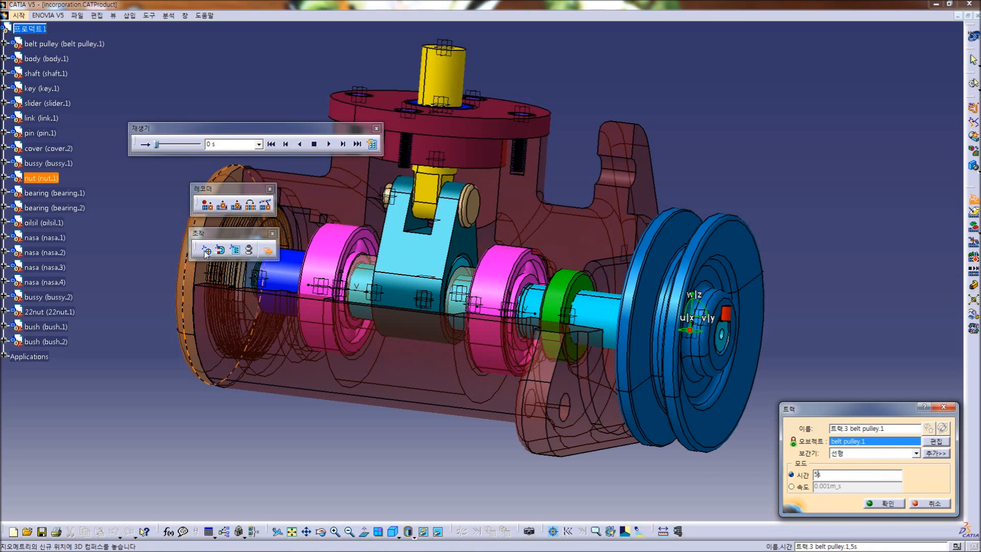
{"action": "left_click", "coordinate": [236, 256]}
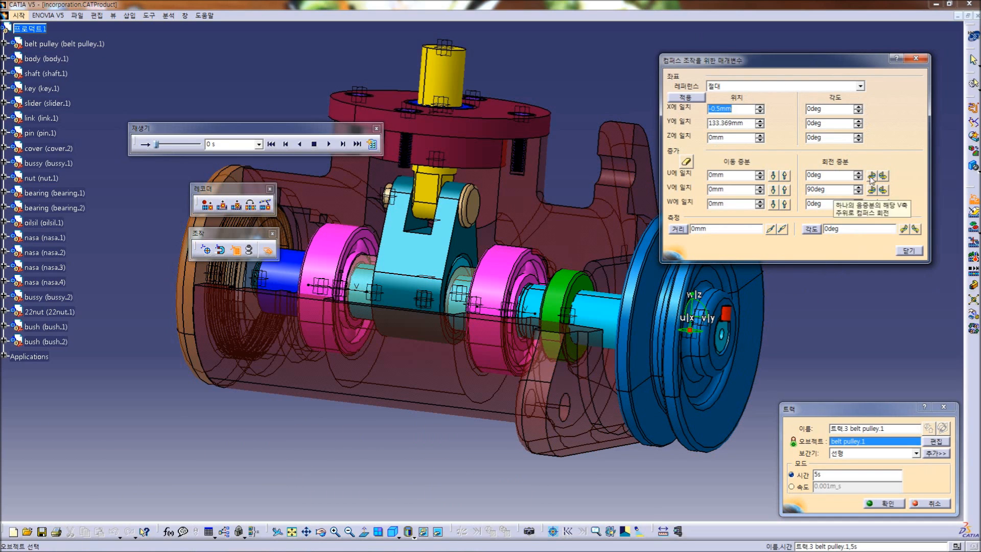
Try an absolute X angle of 90deg on the belt pulley and reset it to 0deg
{"action": "double_click", "coordinate": [822, 108]}
{"action": "type", "text": "90"}
{"action": "left_click", "coordinate": [685, 98]}
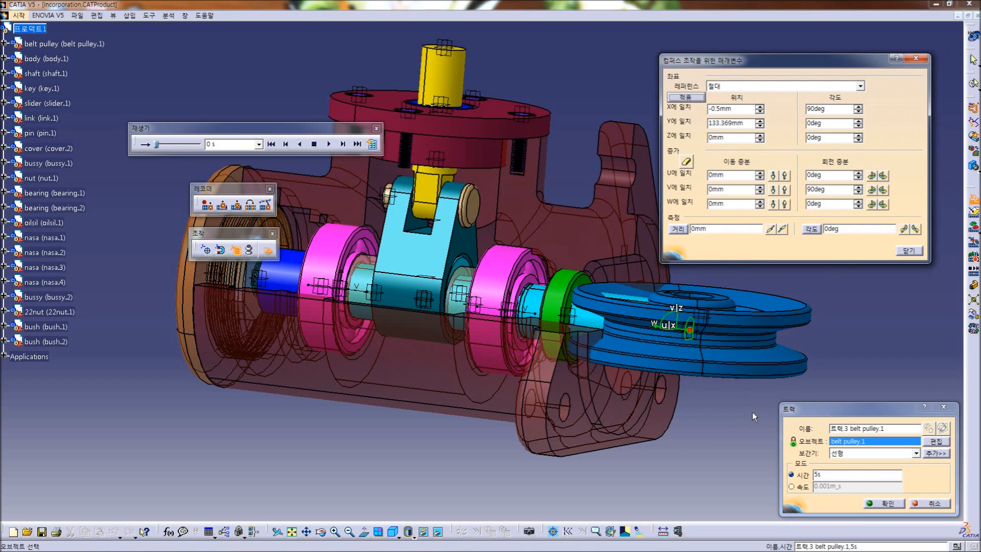
{"action": "double_click", "coordinate": [816, 108]}
{"action": "type", "text": "0"}
{"action": "left_click", "coordinate": [675, 98]}
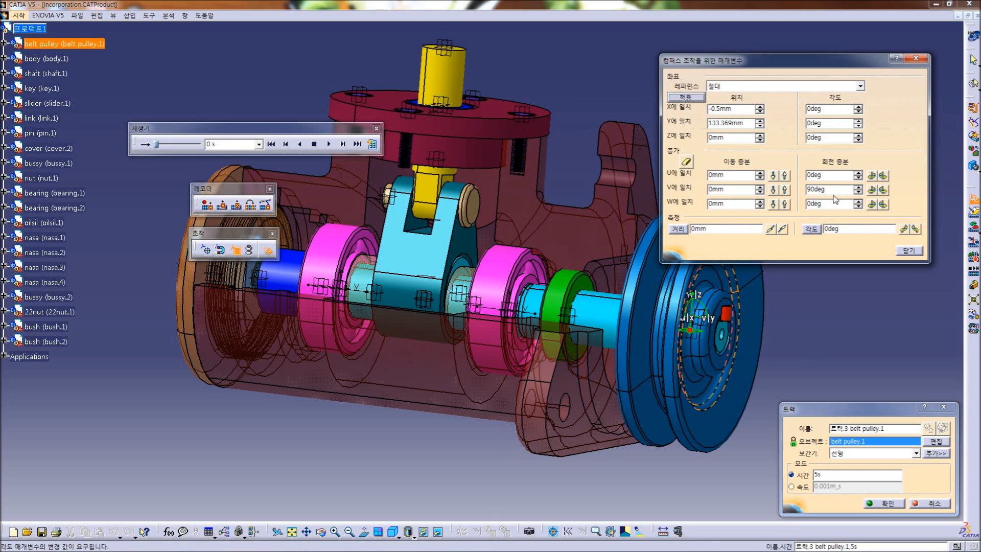
Rotate the belt pulley by a negative 100deg increment about V, record that position, and play the track in both directions
{"action": "double_click", "coordinate": [816, 189]}
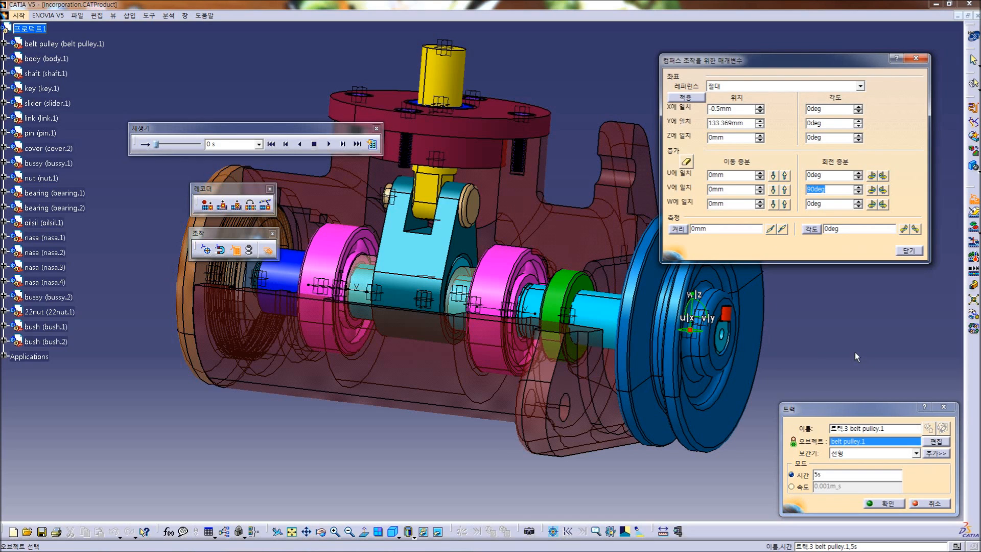
{"action": "type", "text": "100"}
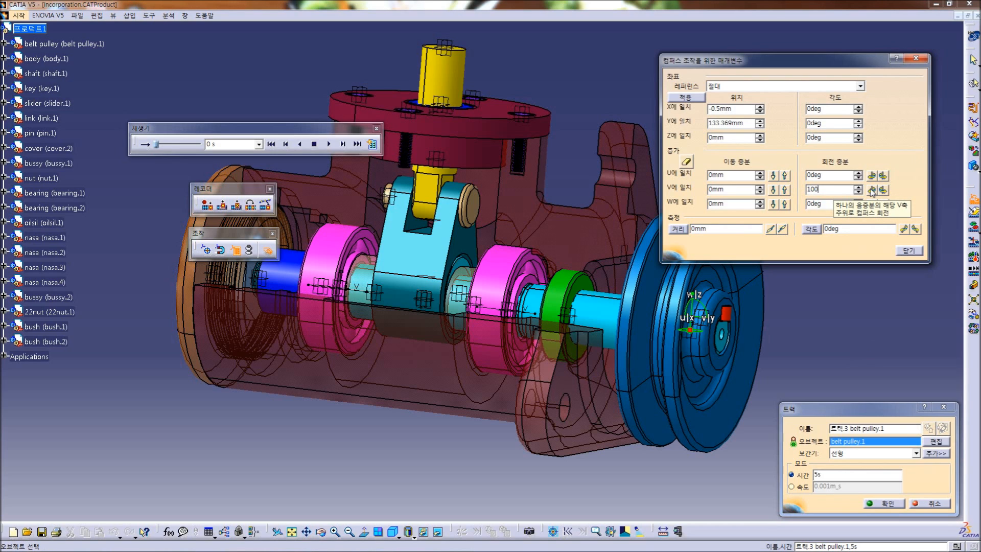
{"action": "left_click", "coordinate": [871, 190]}
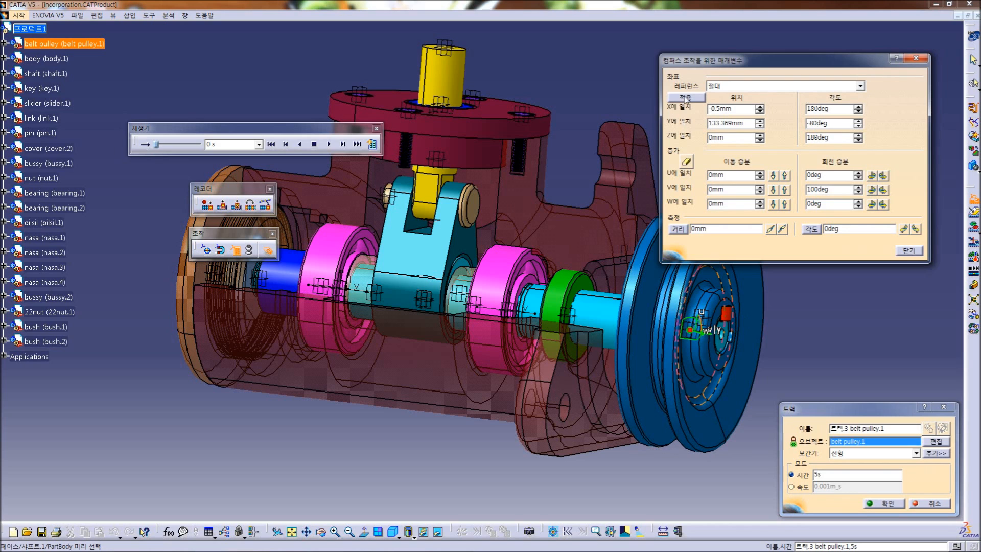
{"action": "left_click", "coordinate": [904, 251]}
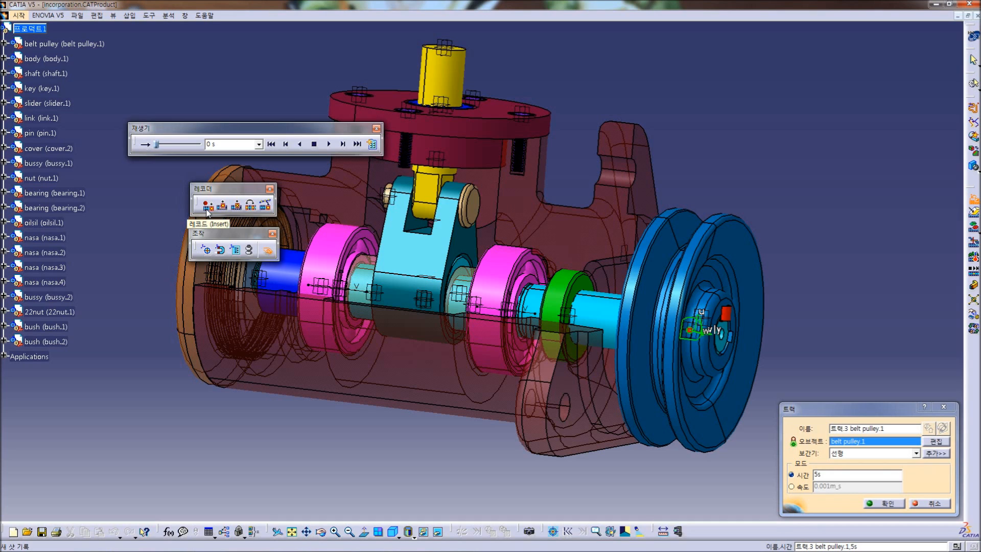
{"action": "left_click", "coordinate": [208, 212]}
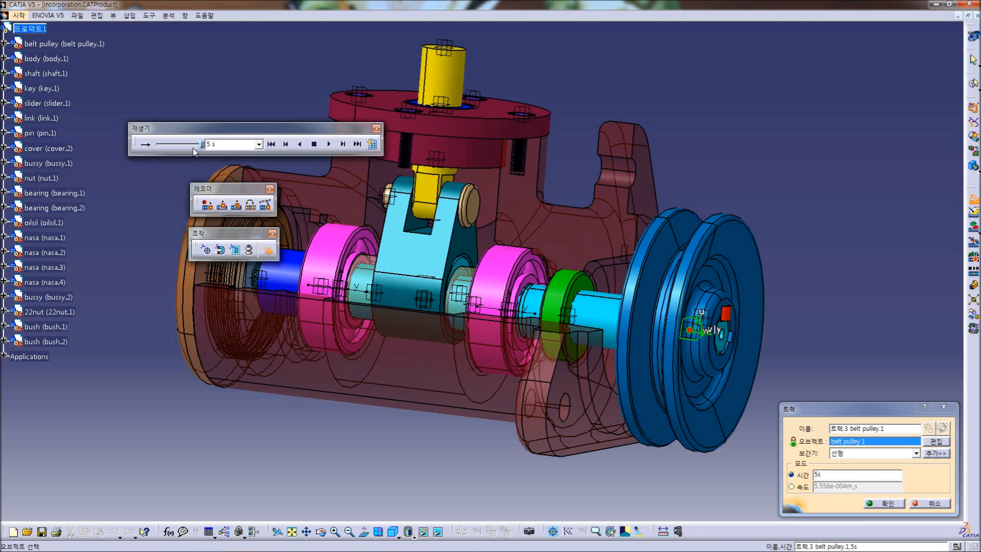
{"action": "left_click", "coordinate": [299, 145]}
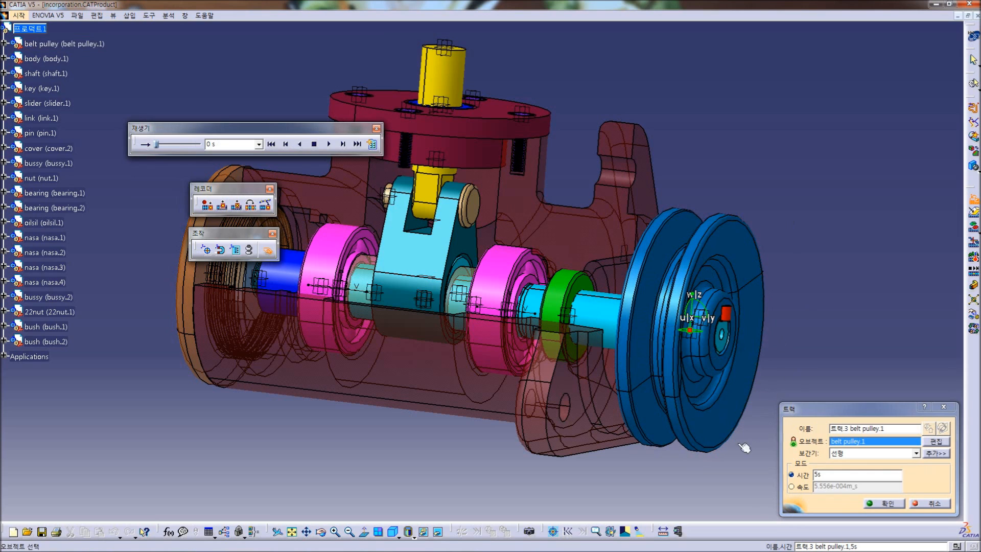
{"action": "left_click", "coordinate": [329, 144]}
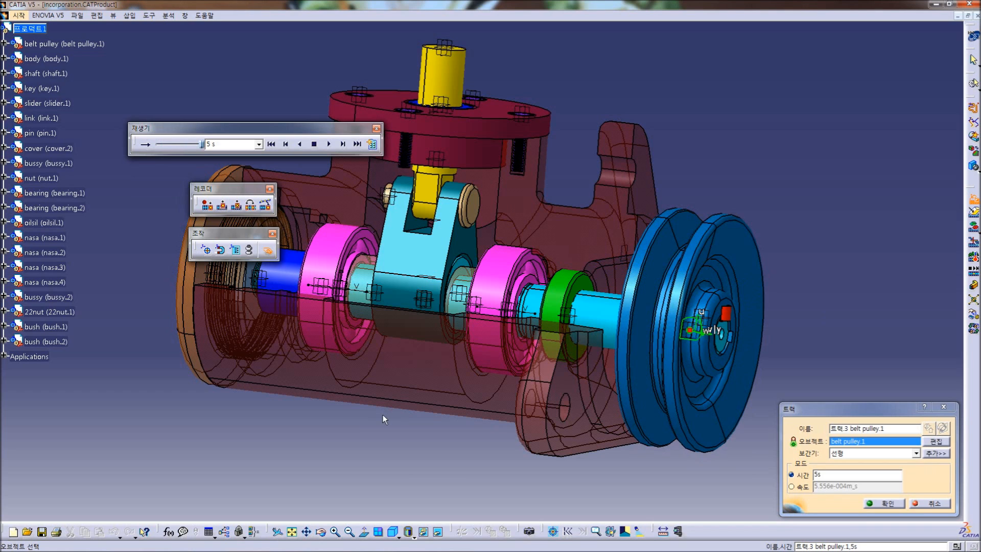
Record the belt pulley's rotation back by a positive 100deg increment about V, and confirm the track after previewing it
{"action": "left_click", "coordinate": [236, 250]}
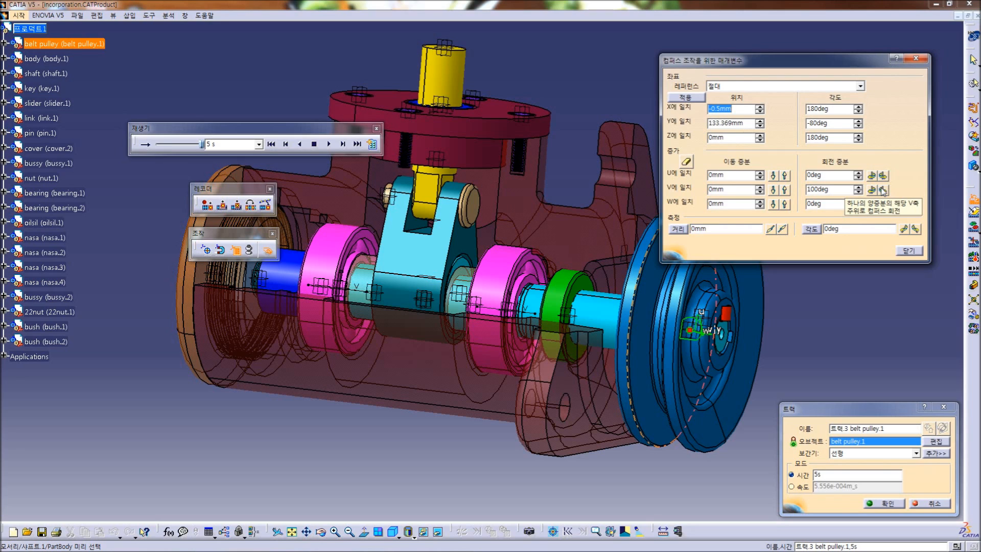
{"action": "left_click", "coordinate": [883, 190]}
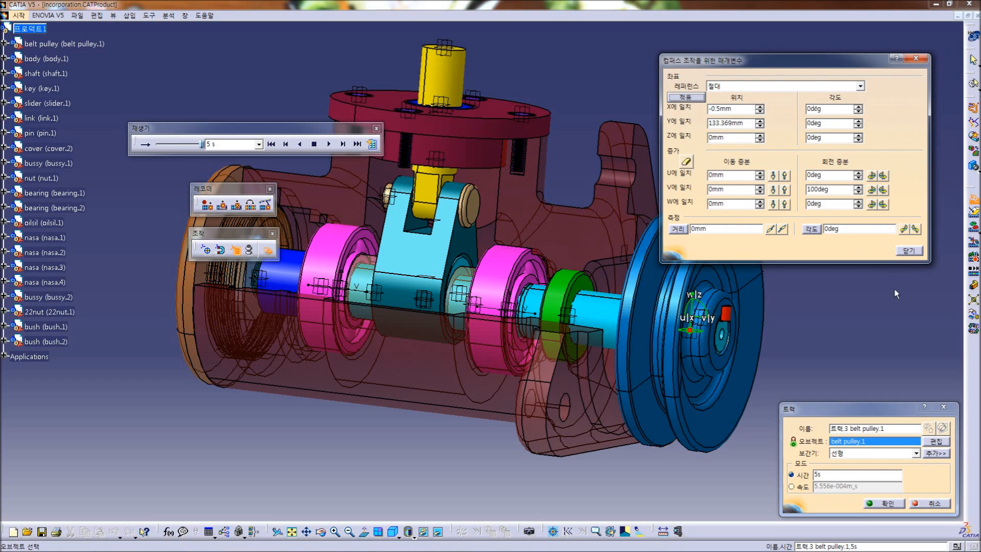
{"action": "left_click", "coordinate": [906, 250]}
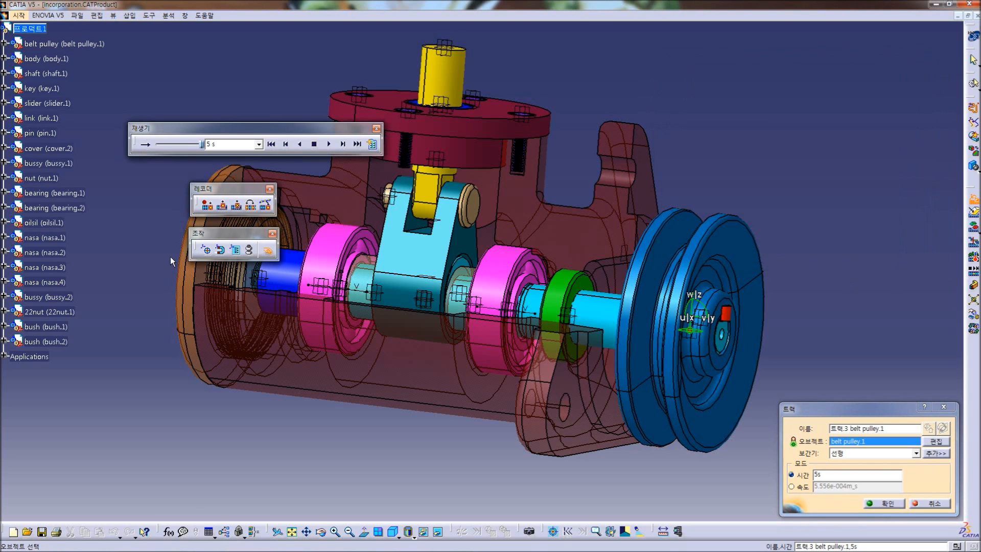
{"action": "left_click", "coordinate": [204, 208]}
{"action": "left_click", "coordinate": [300, 145]}
{"action": "left_click", "coordinate": [328, 144]}
{"action": "left_click", "coordinate": [893, 504]}
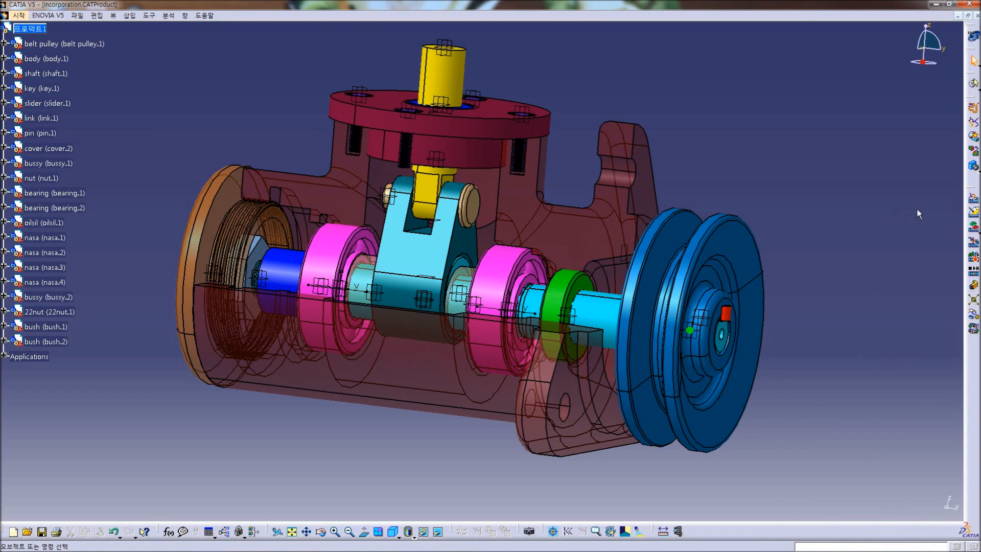
Start a new track for the pin through the link and set its time to 5s
{"action": "left_click", "coordinate": [973, 200]}
{"action": "middle_click_drag", "start_coordinate": [504, 59], "coordinate": [606, 176]}
{"action": "middle_click_drag", "start_coordinate": [365, 355], "coordinate": [281, 363]}
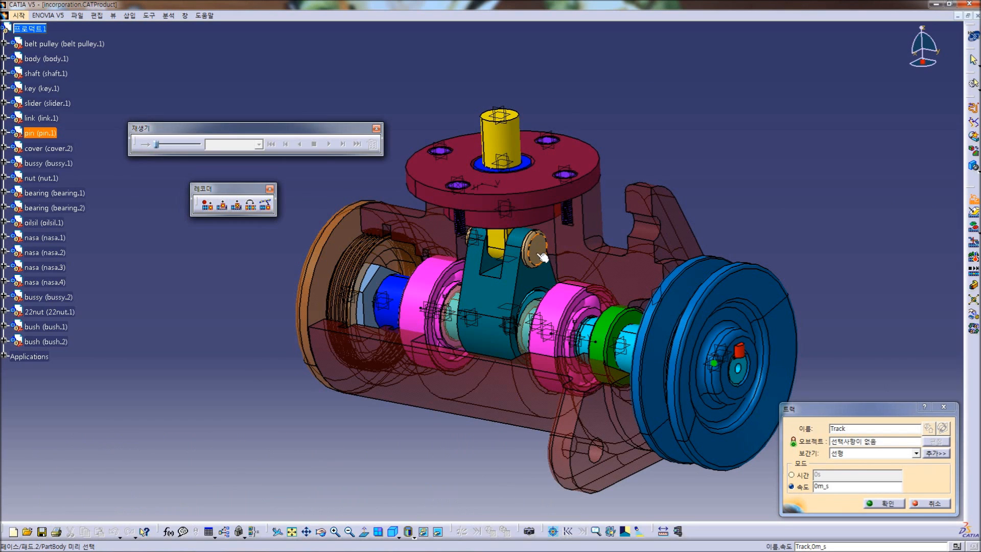
{"action": "left_click", "coordinate": [50, 135]}
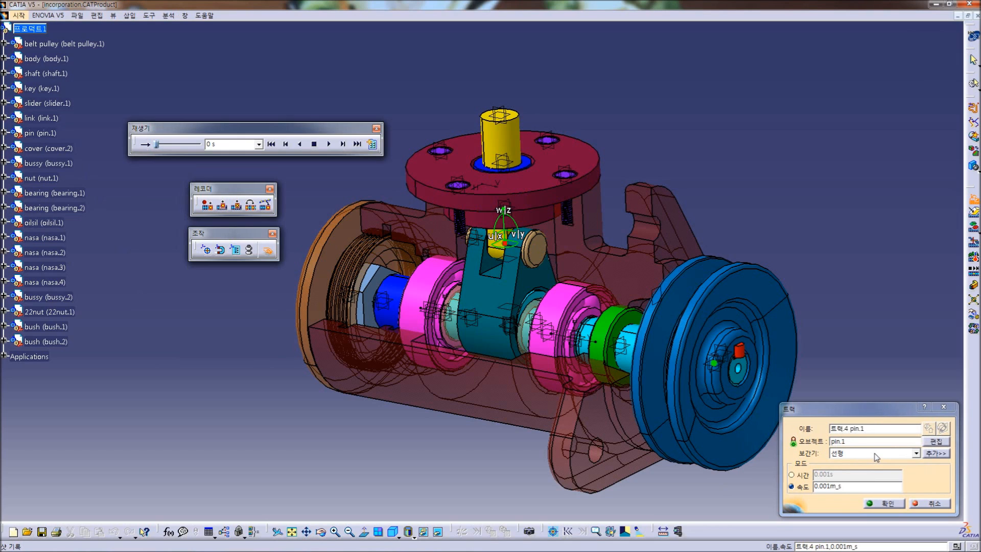
{"action": "left_click", "coordinate": [798, 477]}
{"action": "left_click_drag", "start_coordinate": [829, 474], "coordinate": [813, 475]}
{"action": "type", "text": "5s"}
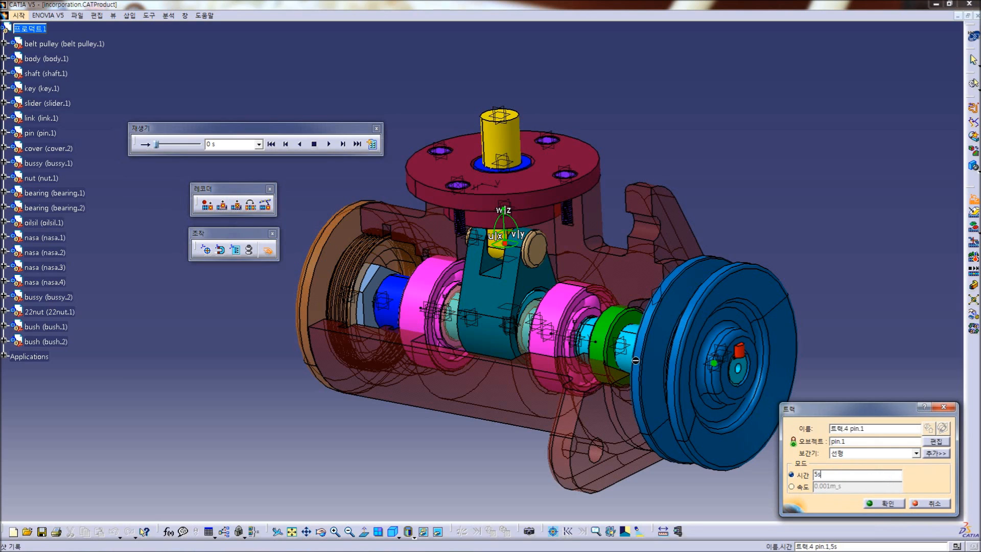
Translate the pin by a positive 60mm increment along V using the compass manipulation parameters
{"action": "left_click", "coordinate": [236, 255]}
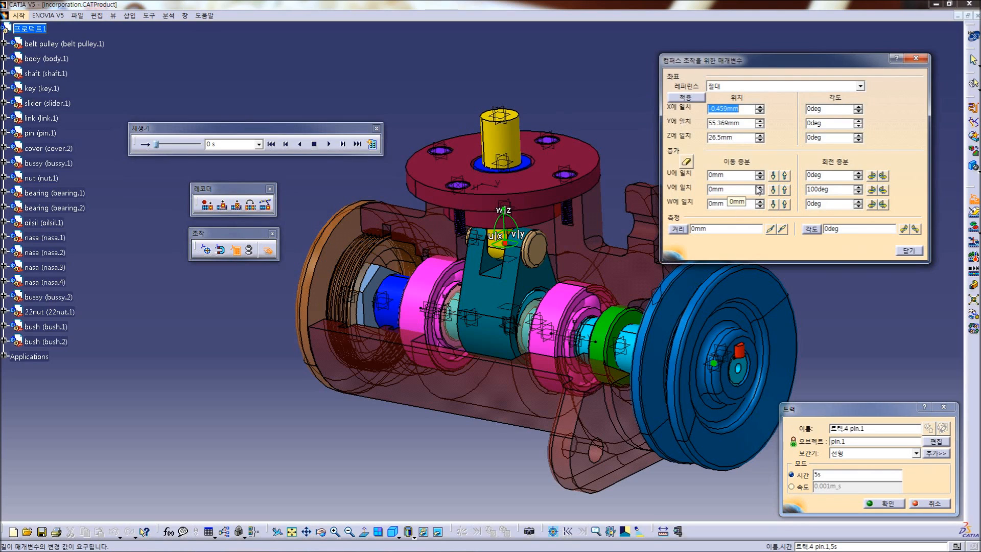
{"action": "double_click", "coordinate": [725, 189]}
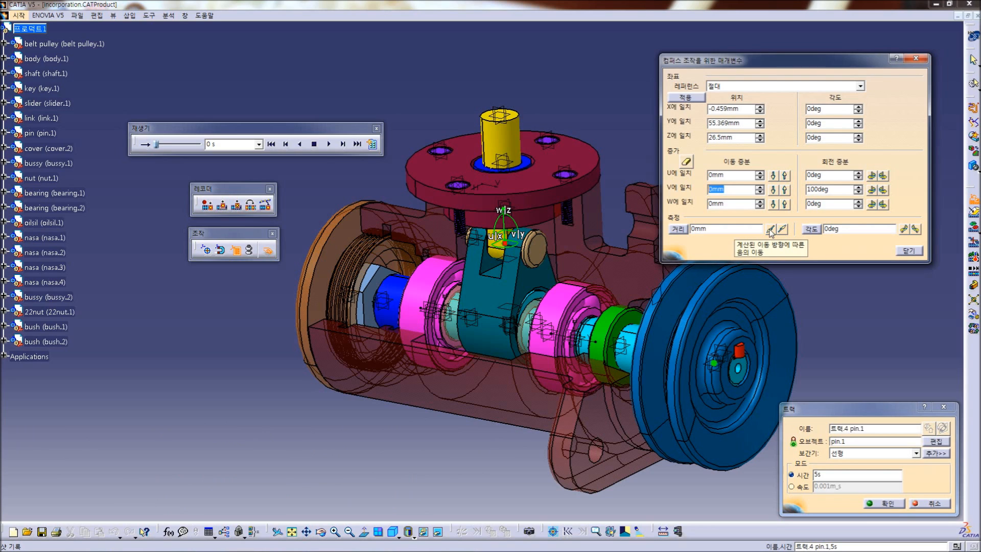
{"action": "type", "text": "60"}
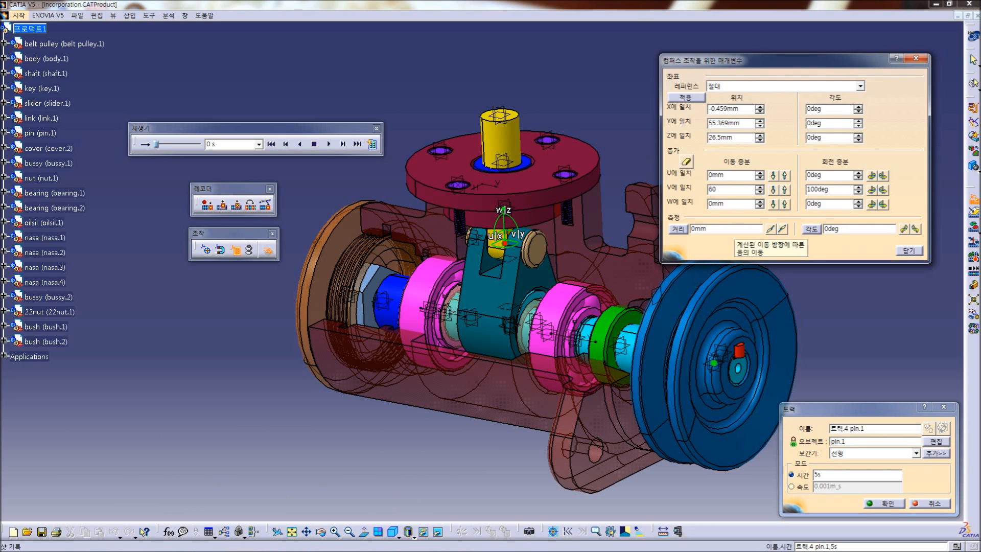
{"action": "left_click", "coordinate": [785, 193]}
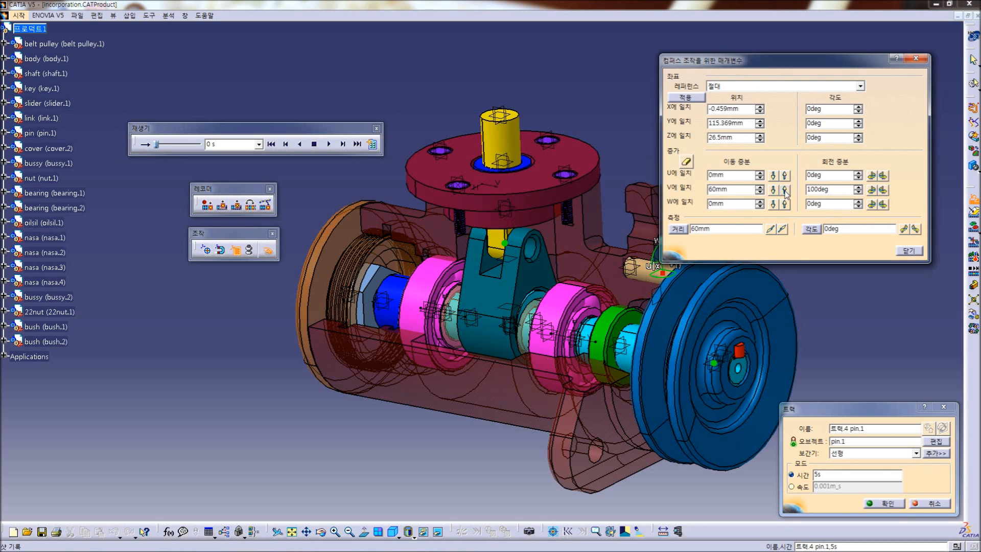
Move the pin sideways out of the housing along the X axis to about 89 mm and apply the position
{"action": "mouse_move", "coordinate": [306, 396]}
{"action": "middle_mouse_down"}
{"action": "mouse_move", "coordinate": [220, 422]}
{"action": "mouse_move", "coordinate": [276, 429]}
{"action": "mouse_move", "coordinate": [235, 428]}
{"action": "mouse_move", "coordinate": [225, 401]}
{"action": "mouse_move", "coordinate": [312, 400]}
{"action": "middle_mouse_up"}
{"action": "middle_click_drag", "start_coordinate": [817, 347], "coordinate": [765, 327]}
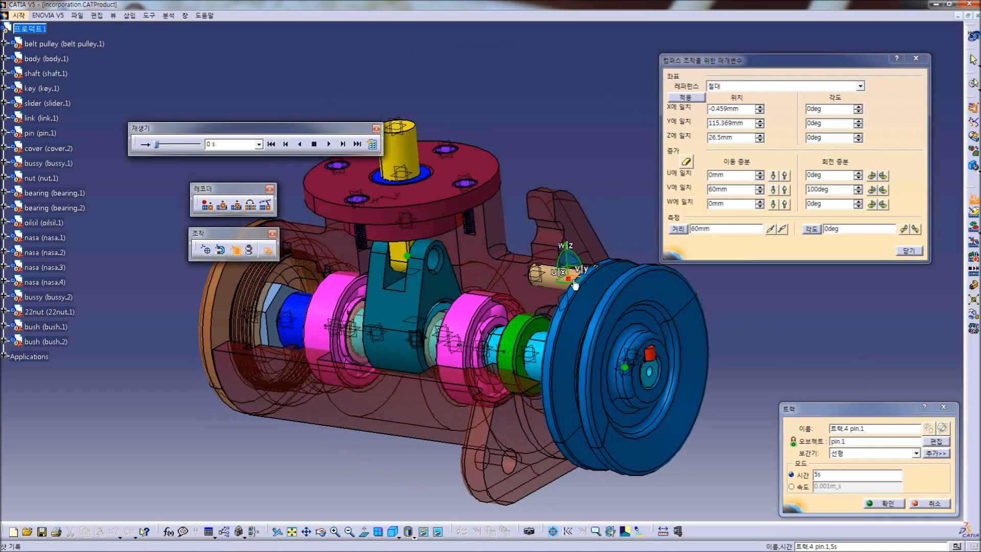
{"action": "left_click_drag", "start_coordinate": [574, 284], "coordinate": [469, 378]}
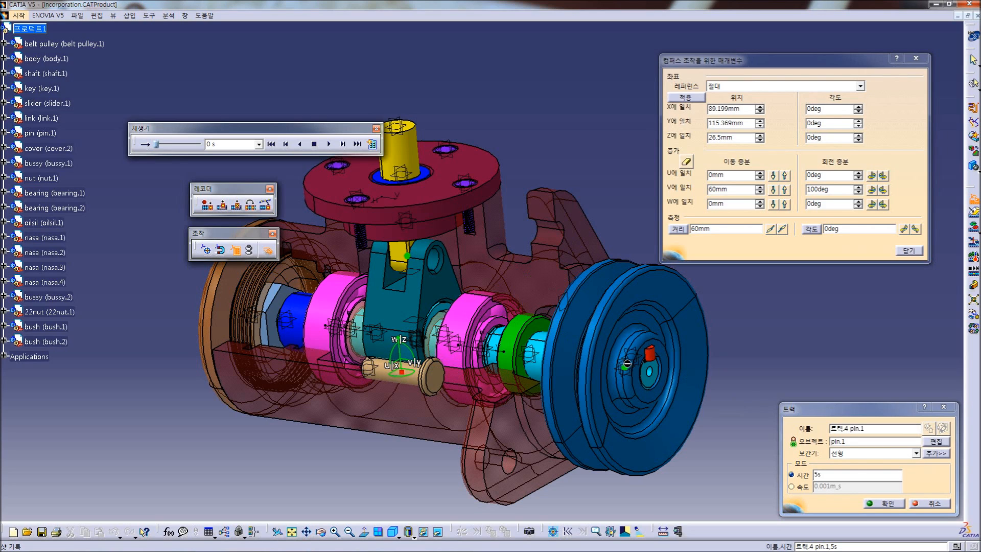
{"action": "left_click", "coordinate": [687, 98]}
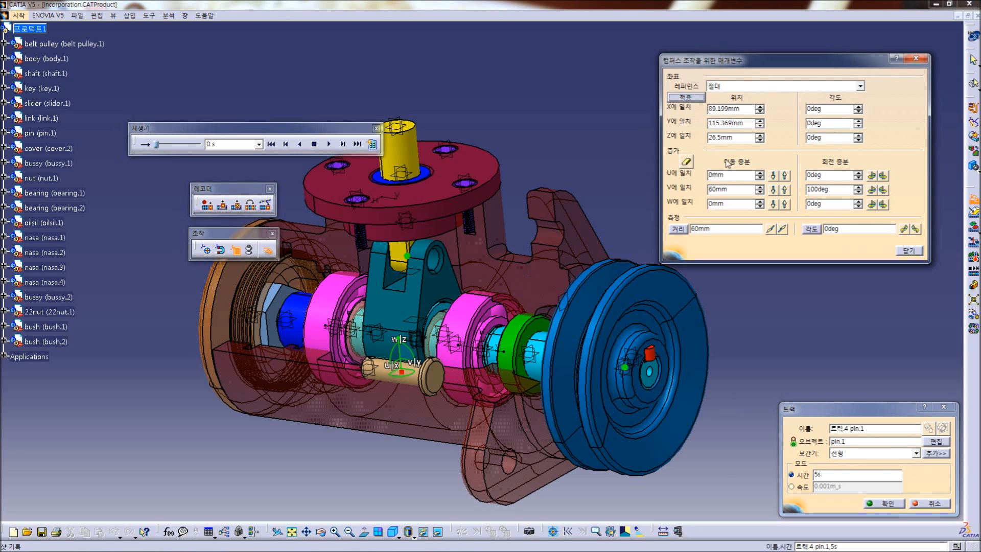
Record the pin's moved position as a shot, preview the motion backward and forward, and discard the track
{"action": "left_click", "coordinate": [907, 250]}
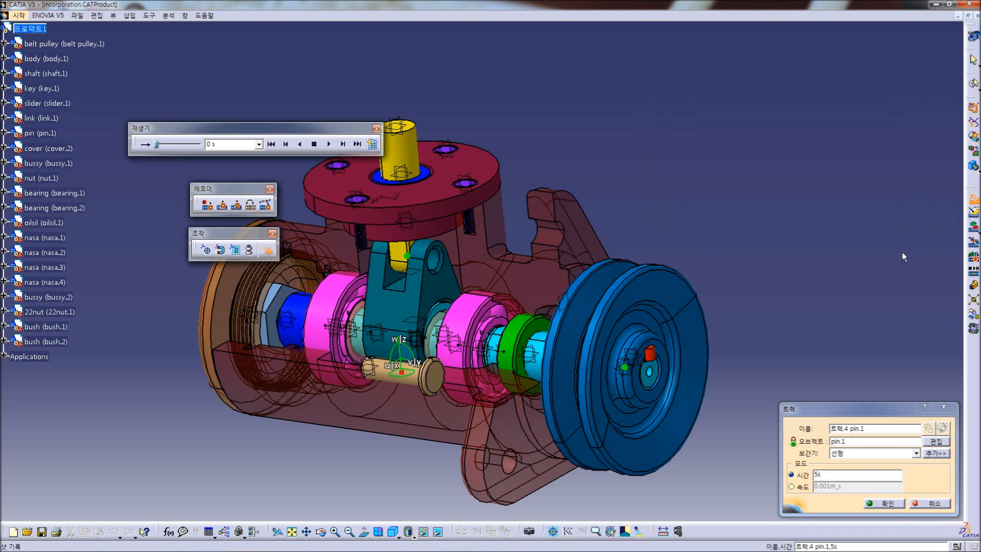
{"action": "left_click", "coordinate": [209, 206]}
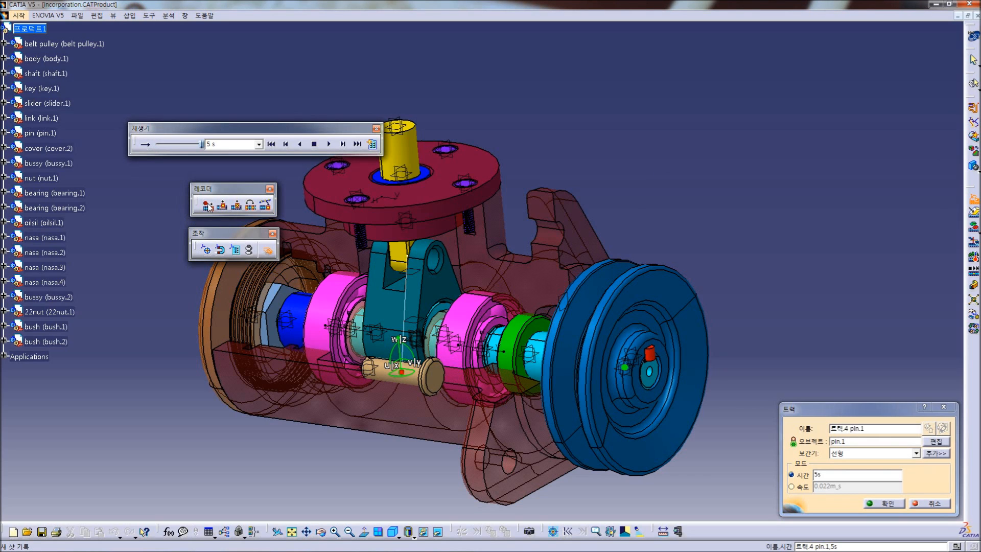
{"action": "left_click", "coordinate": [300, 145]}
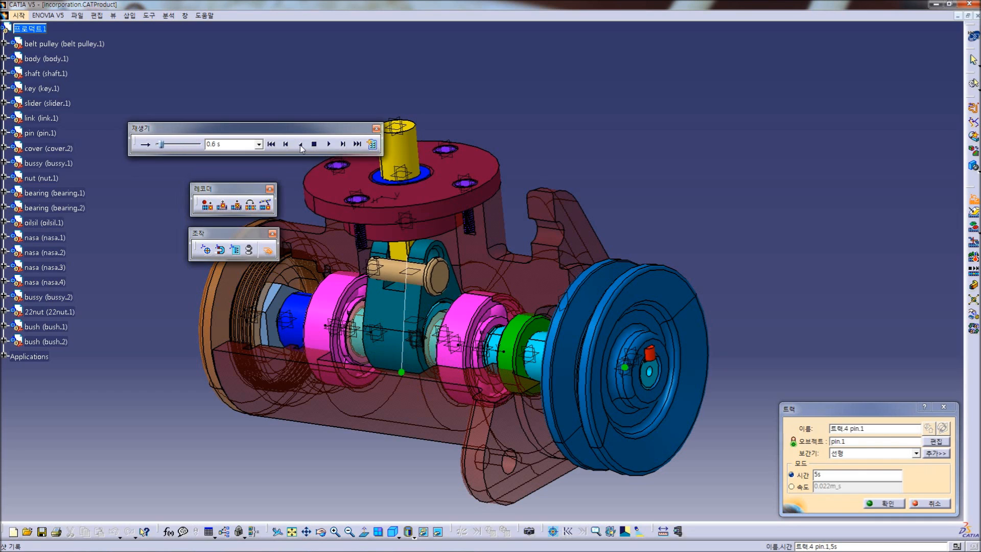
{"action": "left_click", "coordinate": [329, 145]}
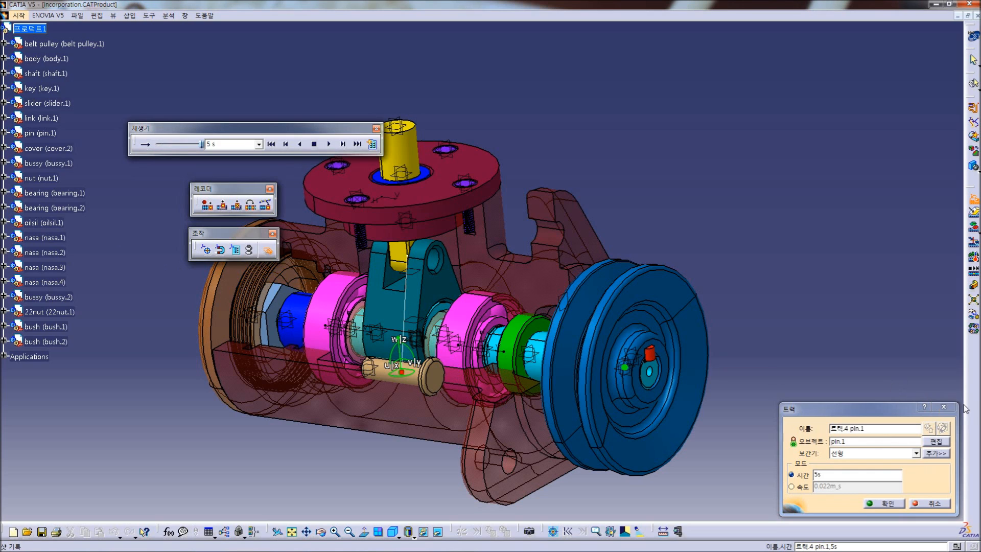
{"action": "left_click", "coordinate": [945, 407]}
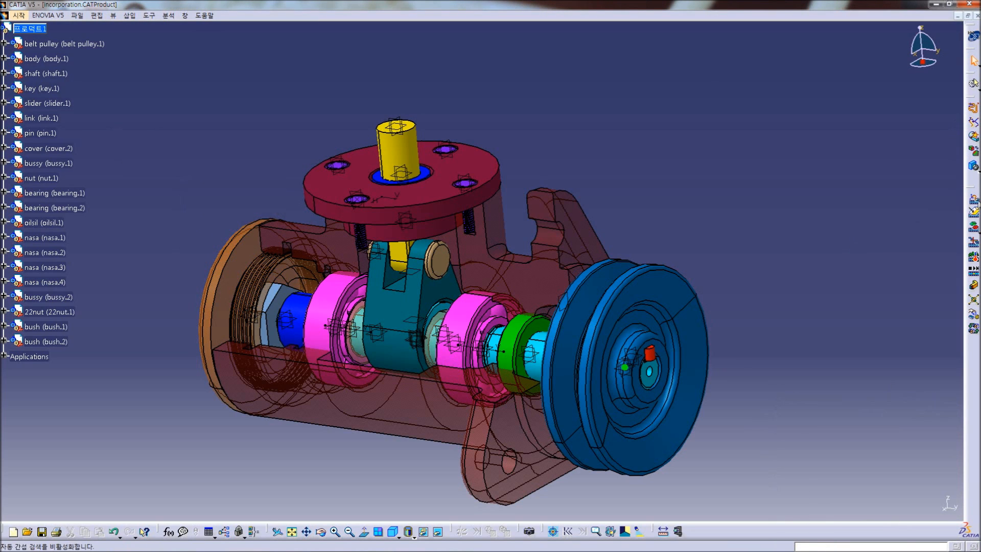
Start a new track for the pin and set its time to 5s
{"action": "left_click", "coordinate": [973, 203]}
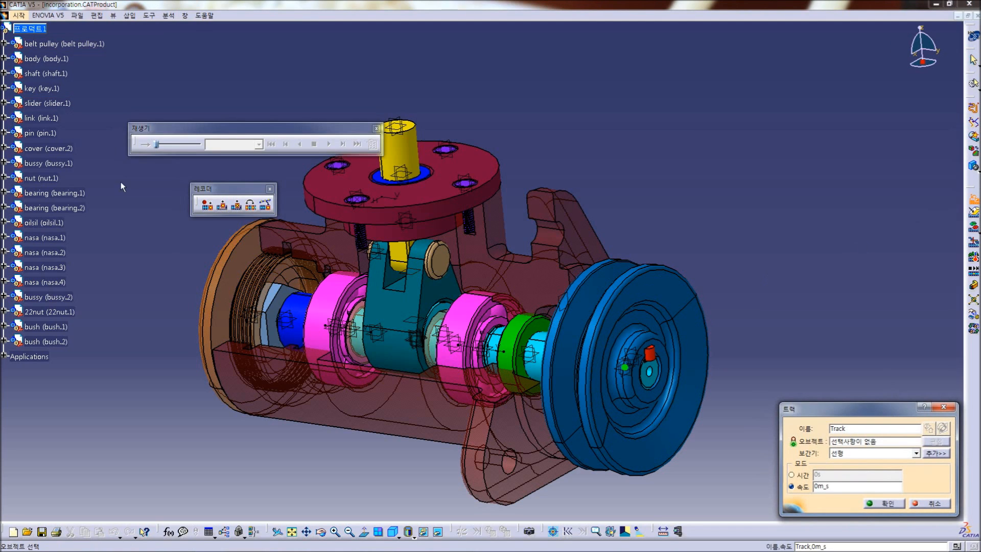
{"action": "left_click", "coordinate": [41, 132]}
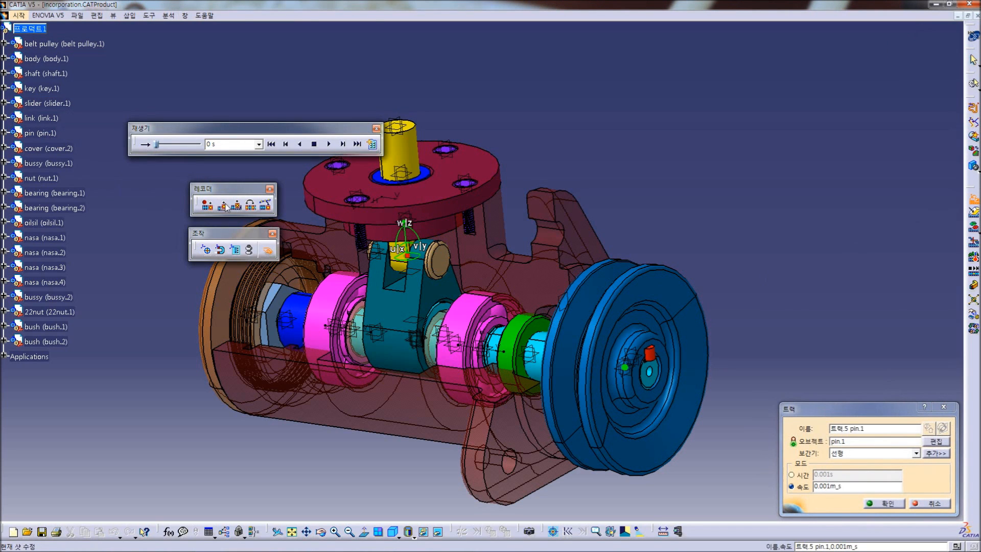
{"action": "left_click", "coordinate": [791, 475]}
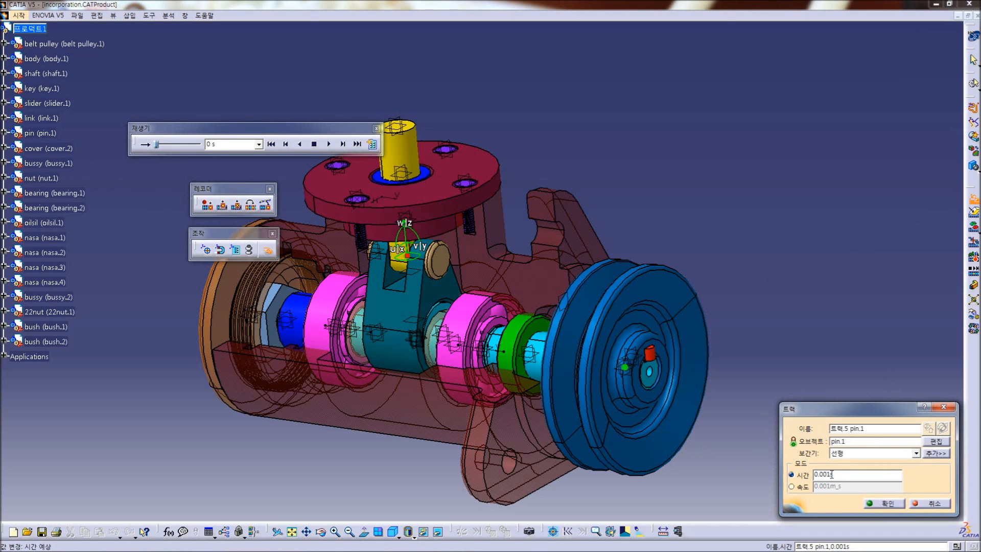
{"action": "double_click", "coordinate": [829, 475]}
{"action": "type", "text": "5s"}
Translate the pin by a positive 60mm increment along V and record that position as a shot in the track
{"action": "left_click", "coordinate": [236, 256]}
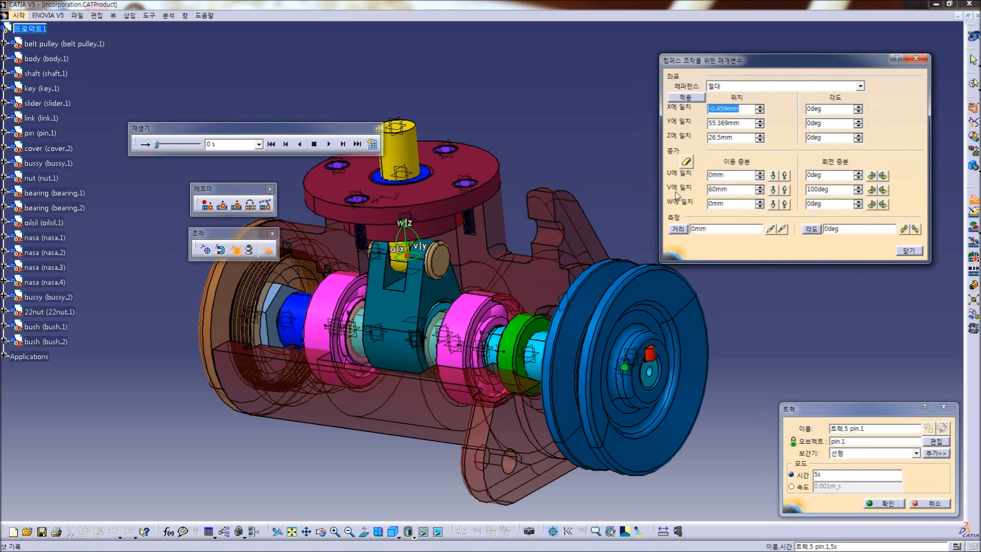
{"action": "left_click", "coordinate": [785, 190]}
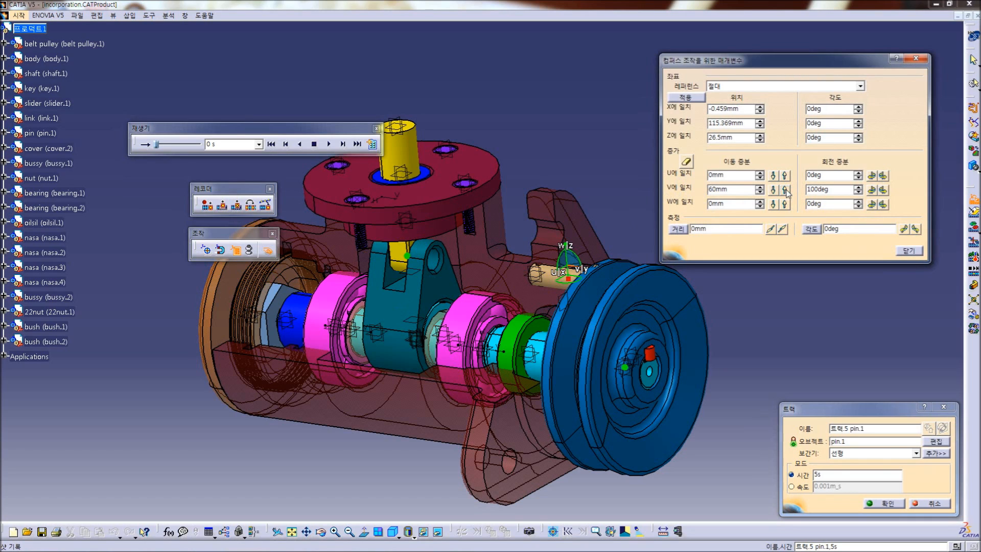
{"action": "left_click", "coordinate": [685, 97]}
{"action": "left_click", "coordinate": [908, 251]}
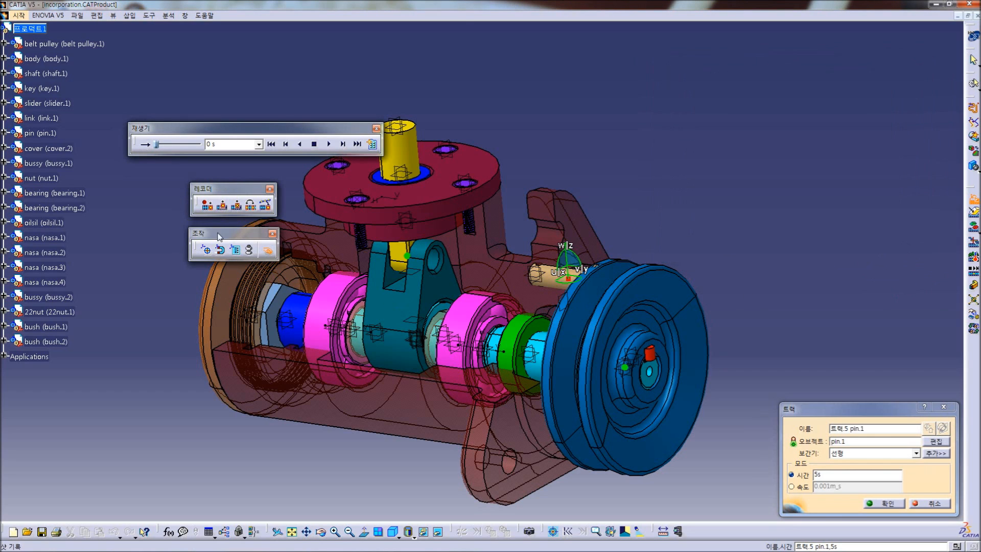
{"action": "left_click", "coordinate": [207, 206]}
Look through the existing tracks under Applications in the tree and preview the pin's motion backward and forward
{"action": "left_click", "coordinate": [3, 356]}
{"action": "left_click", "coordinate": [14, 370]}
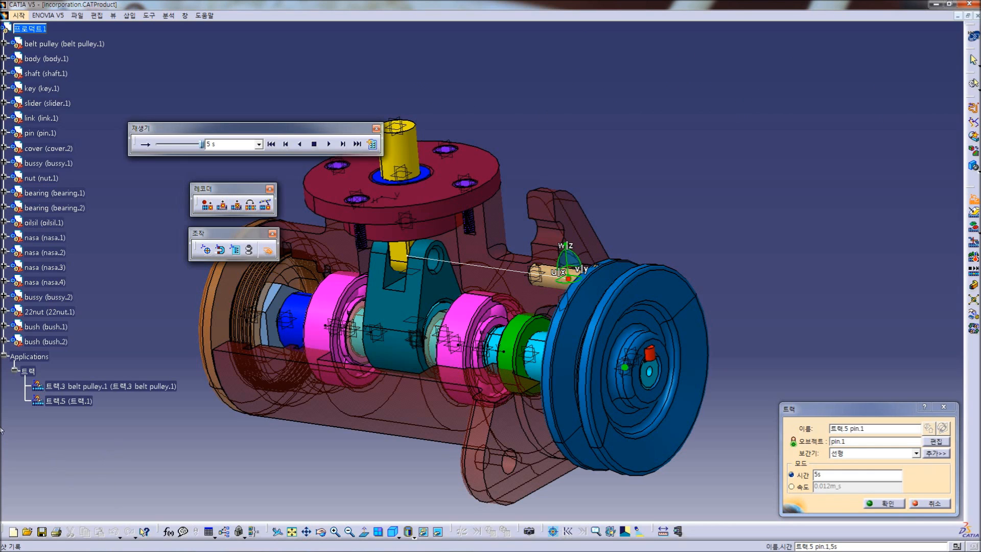
{"action": "left_click", "coordinate": [15, 369]}
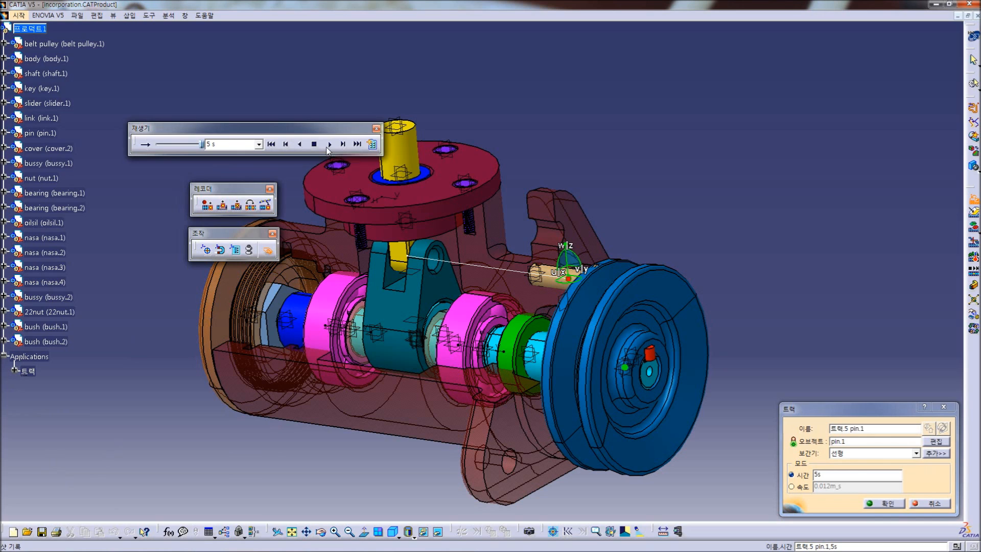
{"action": "left_click", "coordinate": [300, 145]}
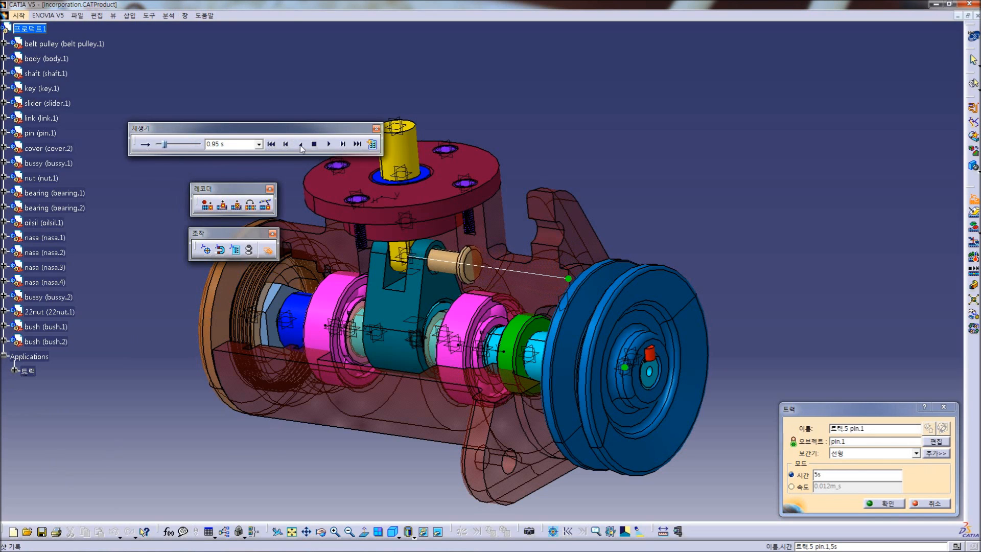
{"action": "left_click", "coordinate": [328, 144]}
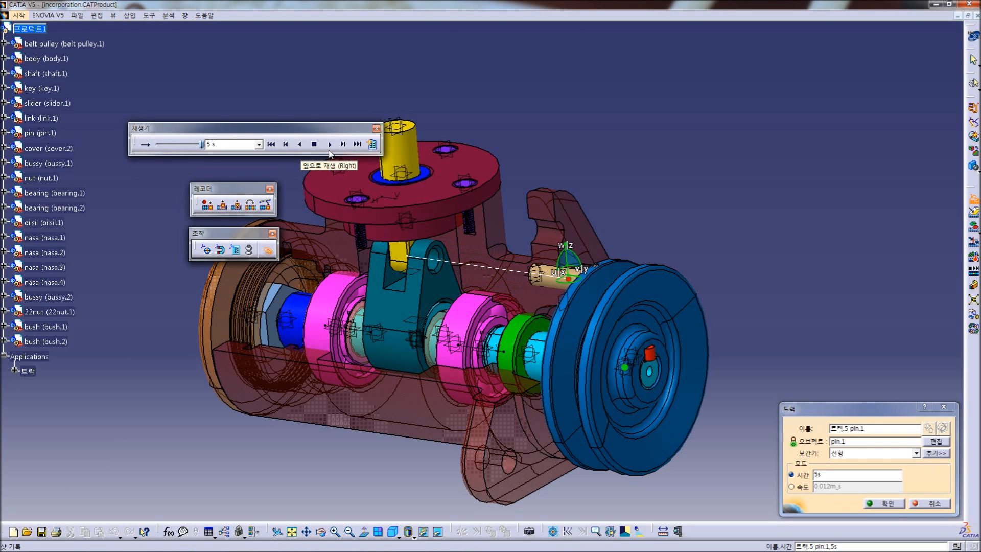
Move the pin sideways out of the housing along the X axis to about 73 mm and record it as another shot
{"action": "left_click", "coordinate": [235, 250]}
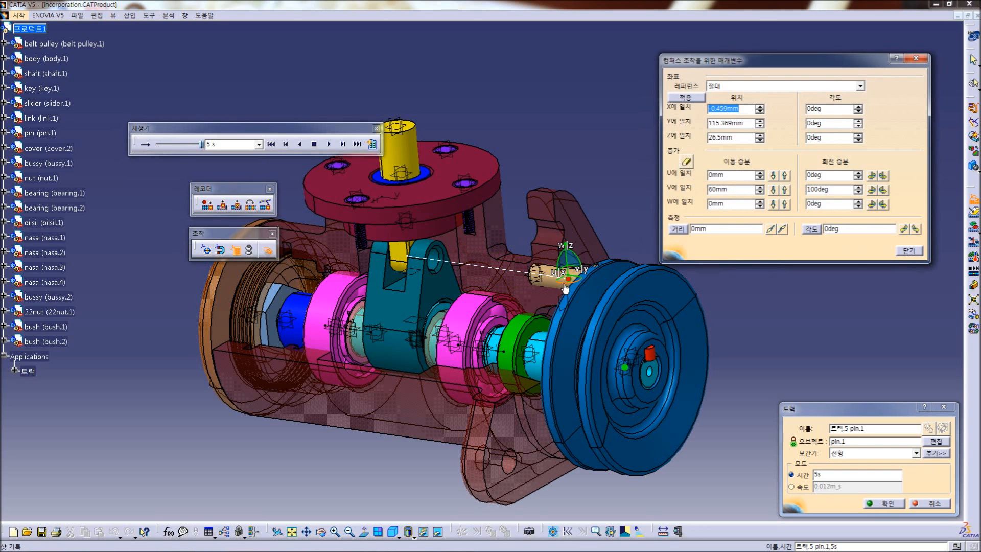
{"action": "left_click_drag", "start_coordinate": [569, 277], "coordinate": [456, 361]}
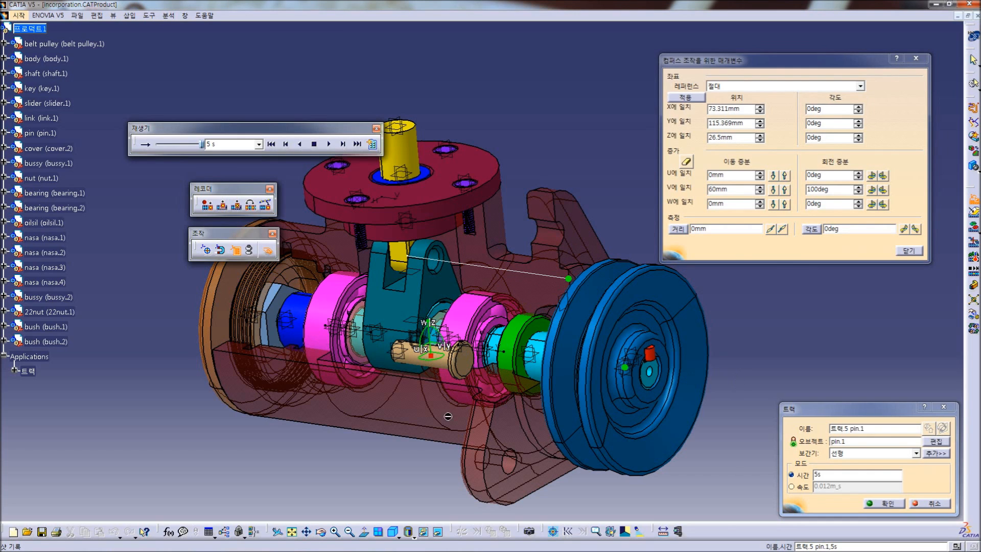
{"action": "left_click", "coordinate": [678, 98]}
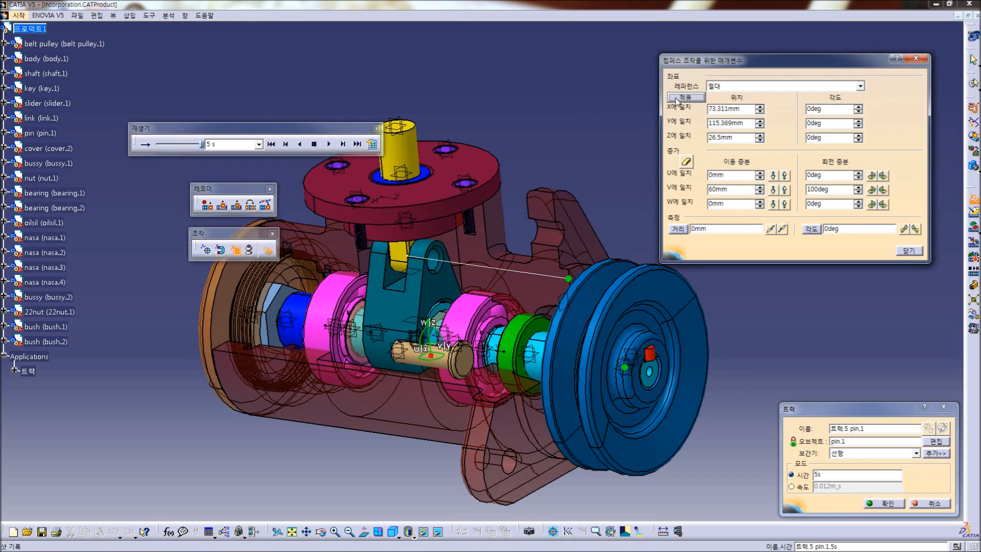
{"action": "left_click", "coordinate": [907, 251]}
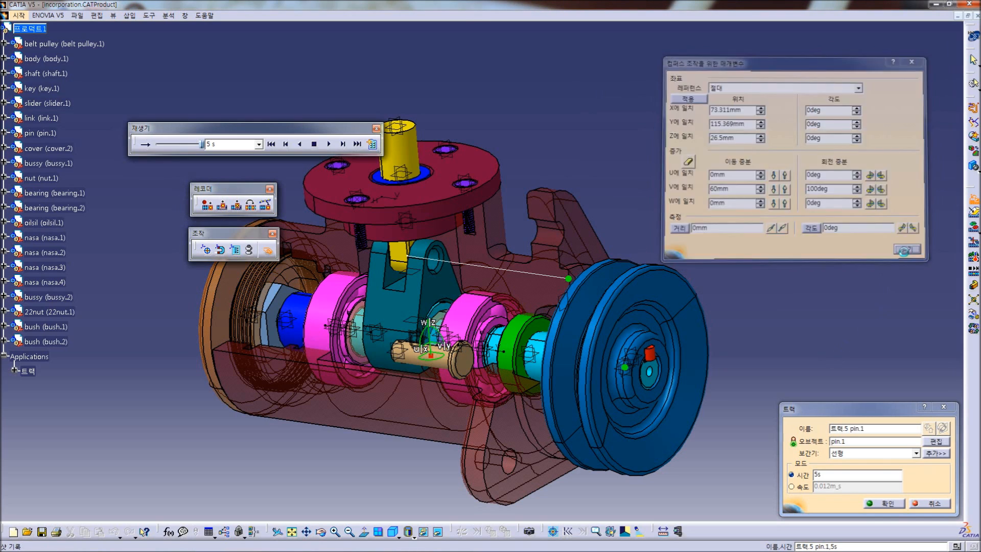
{"action": "left_click", "coordinate": [206, 209]}
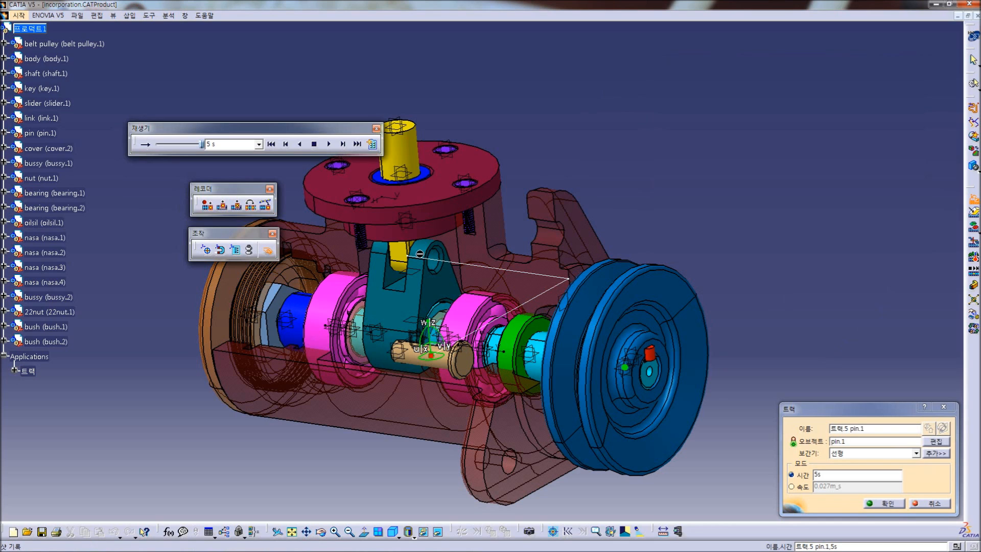
Replay the pin's two-stage path backward and forward, and confirm the pin track
{"action": "left_click", "coordinate": [300, 145]}
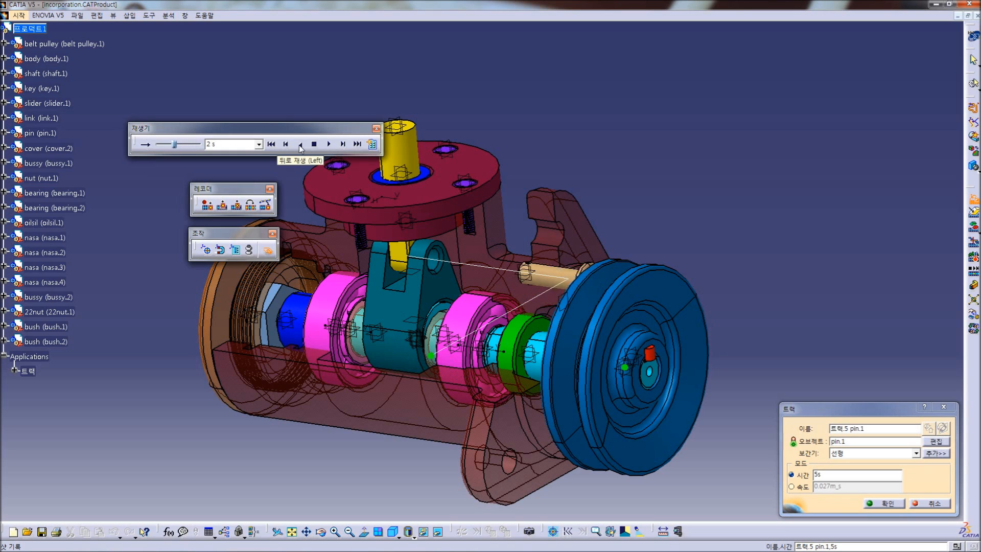
{"action": "left_click", "coordinate": [328, 144]}
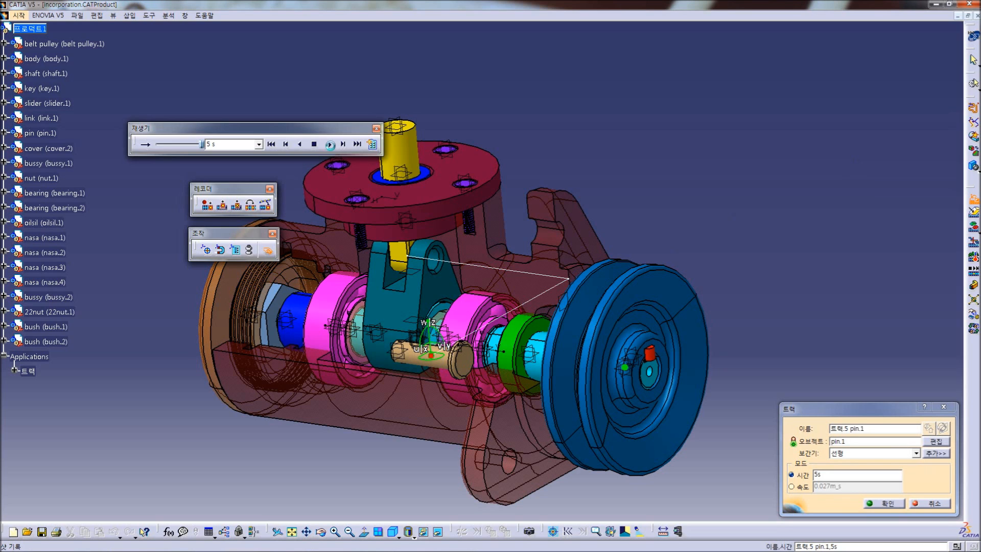
{"action": "left_click", "coordinate": [299, 145]}
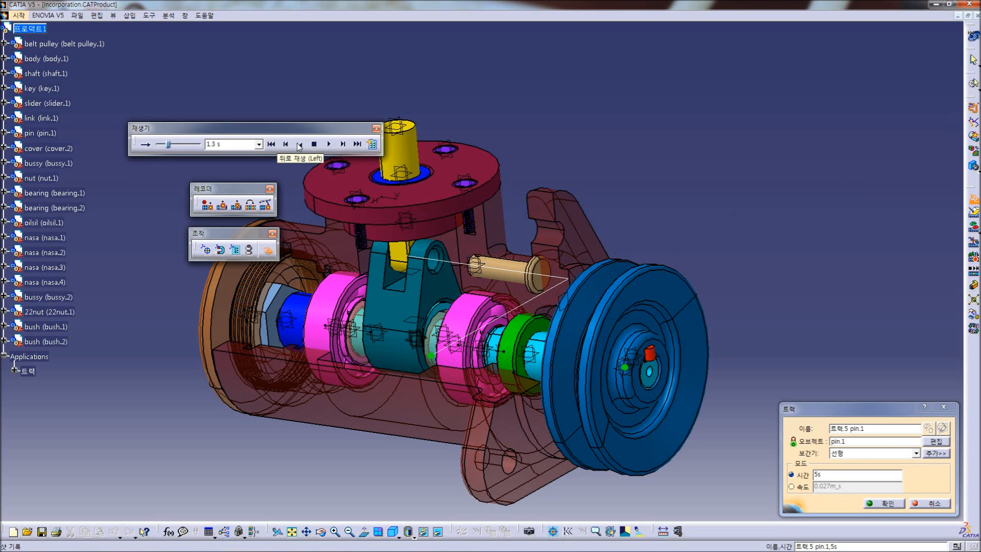
{"action": "left_click", "coordinate": [328, 145]}
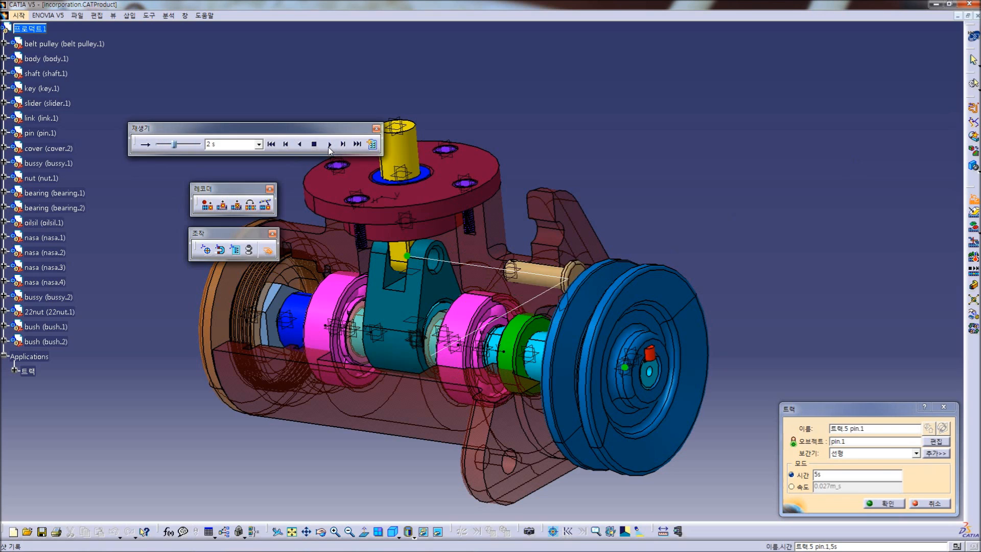
{"action": "left_click", "coordinate": [876, 504]}
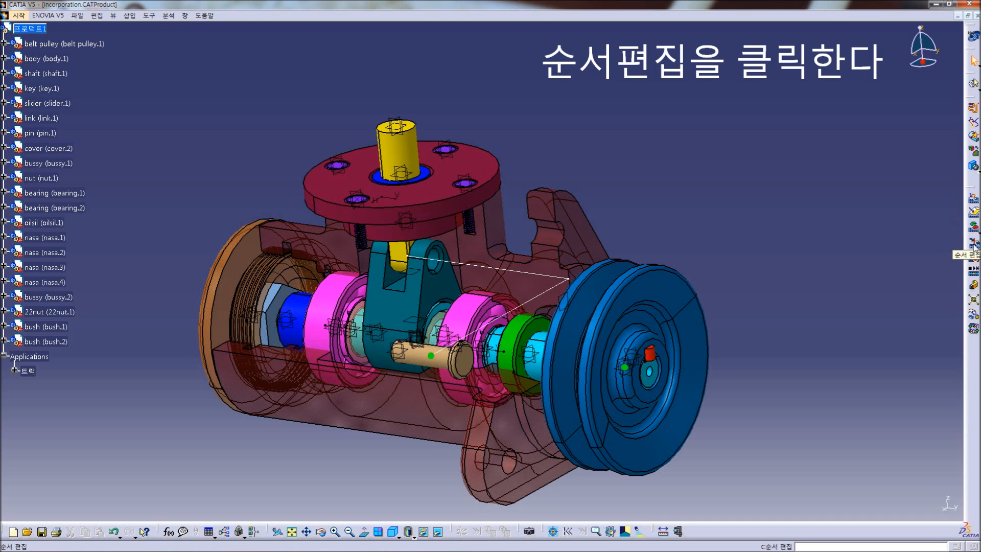
Start editing a new sequence and add the pin track as its first action
{"action": "left_click", "coordinate": [973, 246]}
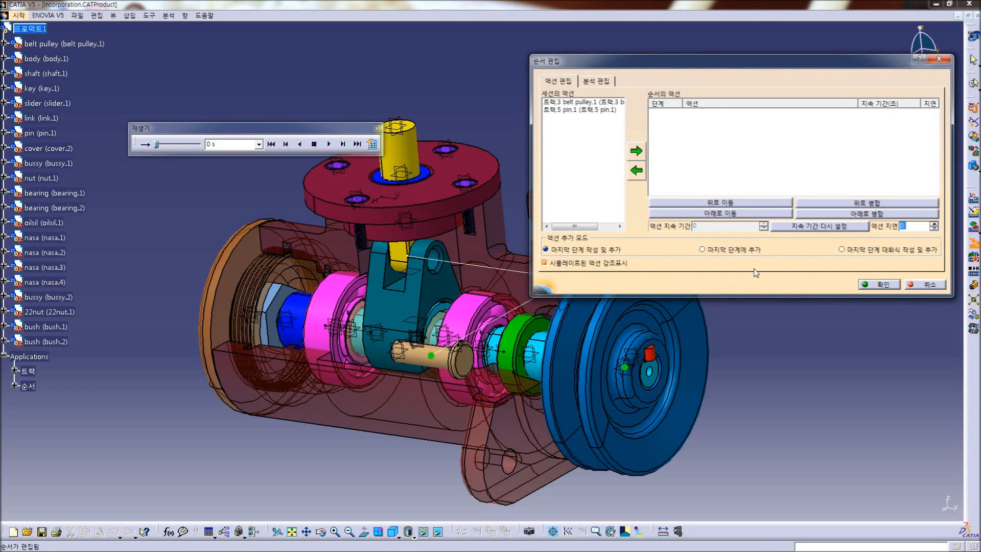
{"action": "left_click", "coordinate": [579, 102]}
{"action": "left_click", "coordinate": [578, 110]}
{"action": "left_click", "coordinate": [585, 102]}
{"action": "left_click", "coordinate": [587, 110]}
{"action": "left_click", "coordinate": [589, 101]}
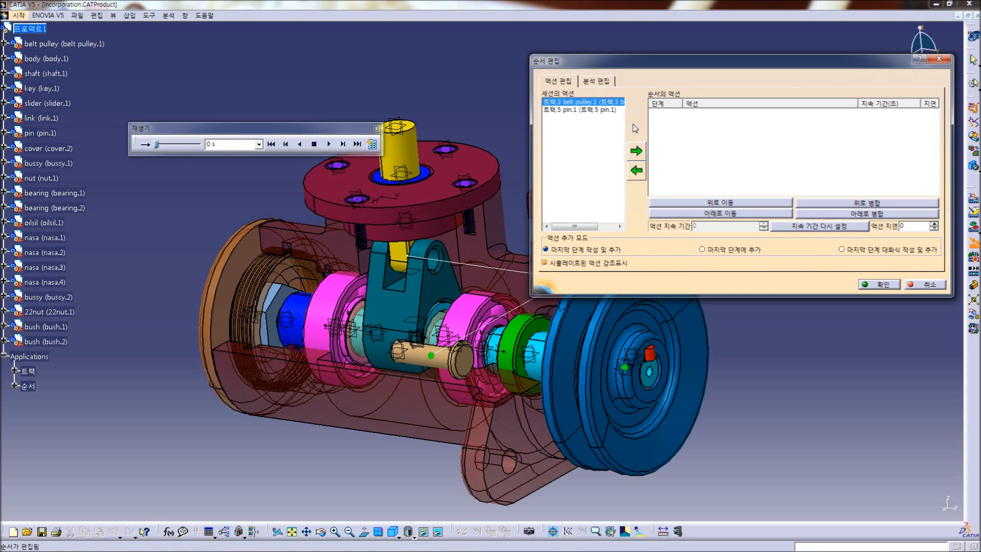
{"action": "left_click", "coordinate": [583, 110]}
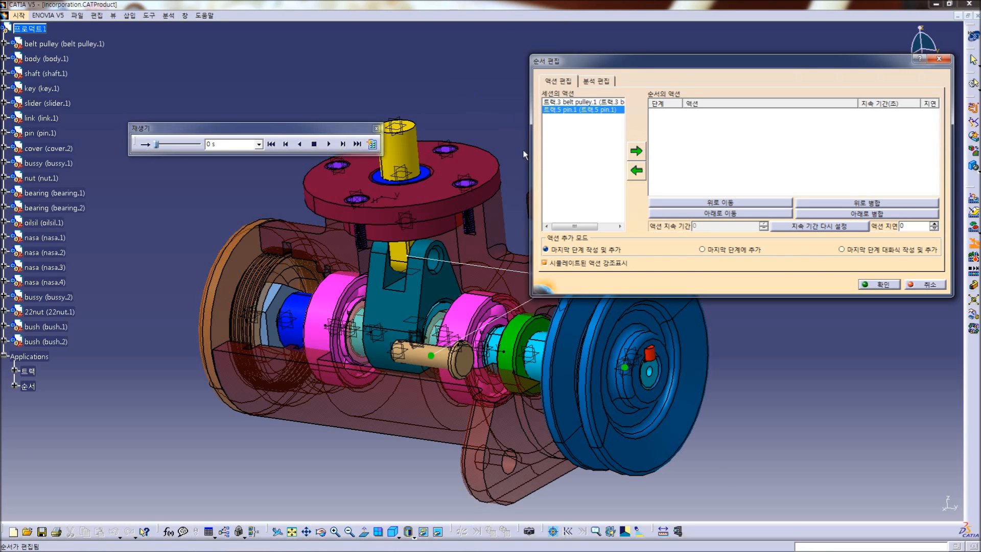
{"action": "left_click", "coordinate": [636, 152]}
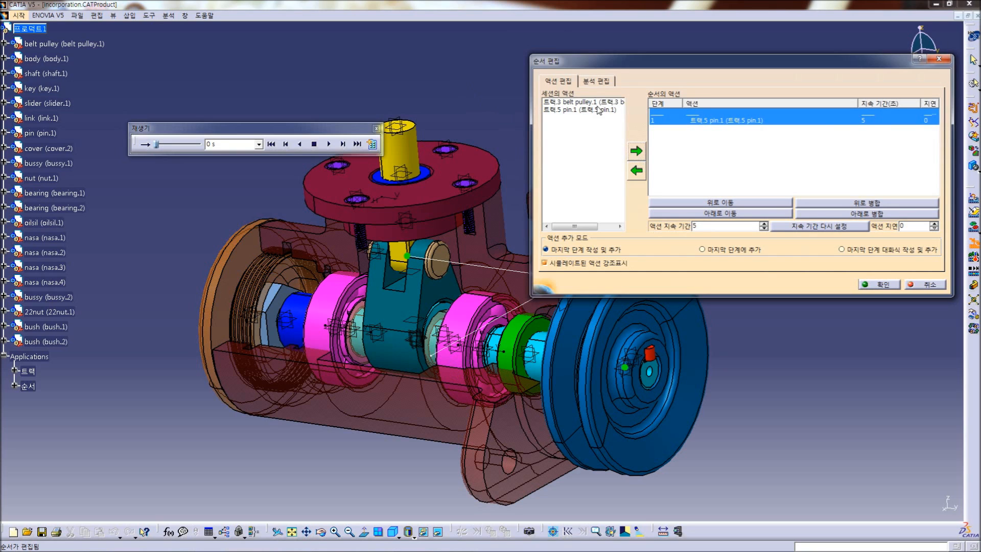
Add the belt pulley track as the second action of the sequence and confirm the sequence
{"action": "left_click", "coordinate": [595, 102]}
{"action": "left_click", "coordinate": [636, 152]}
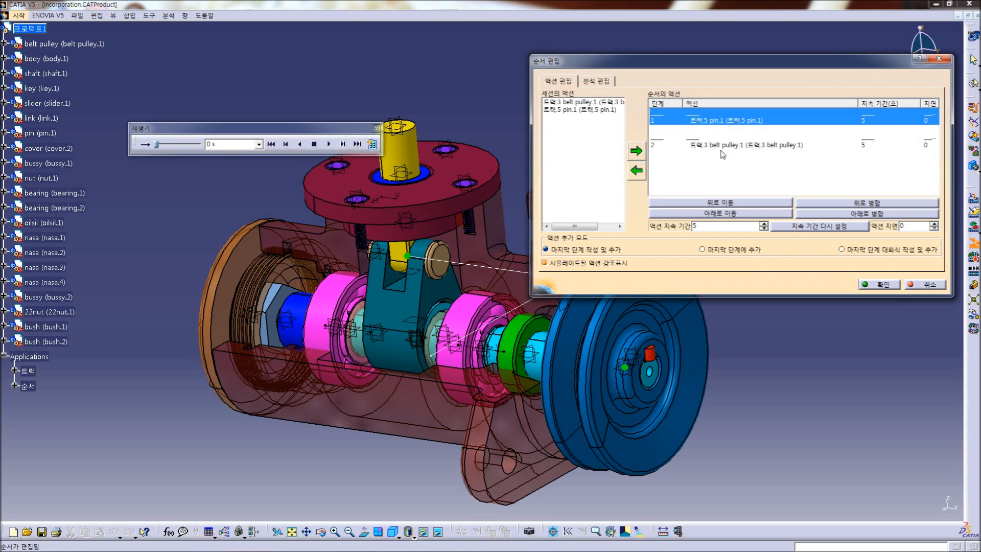
{"action": "left_click", "coordinate": [870, 286]}
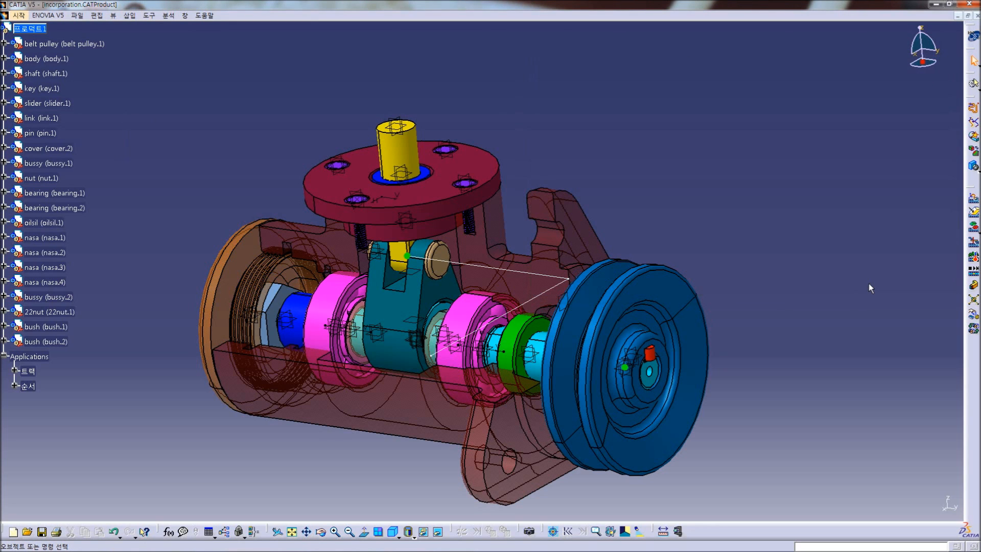
Select the new sequence in the tree for the simulation player and play it forward through both tracks
{"action": "left_click", "coordinate": [14, 386]}
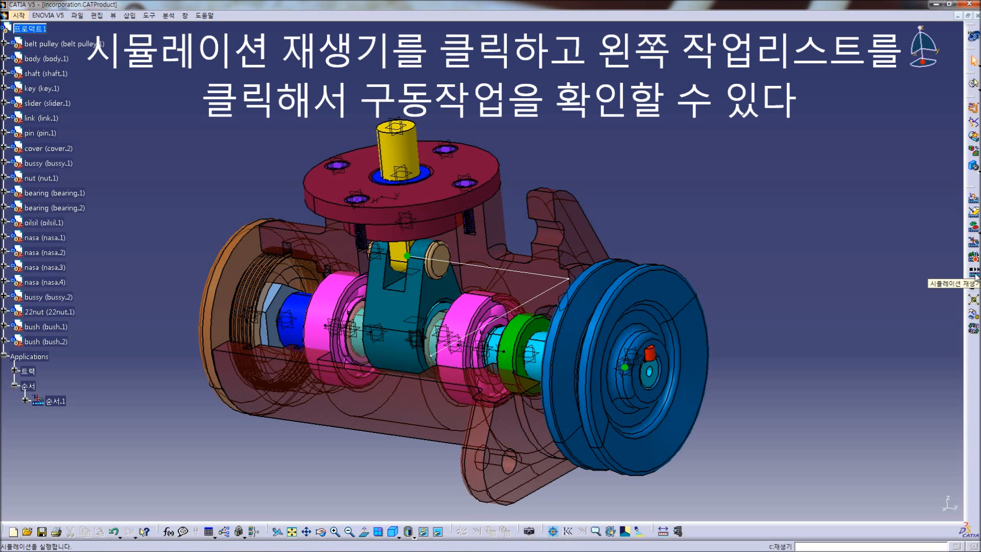
{"action": "left_click", "coordinate": [974, 276]}
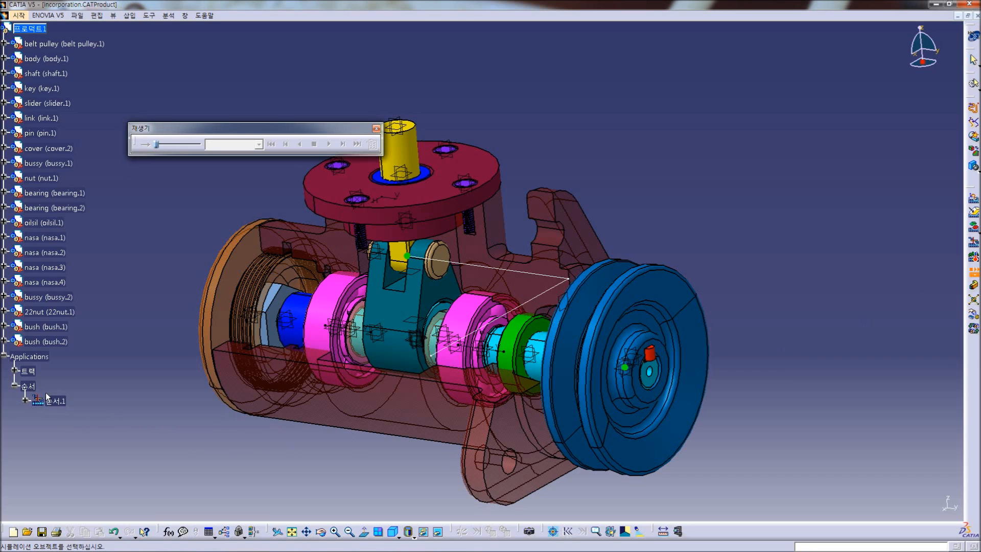
{"action": "left_click", "coordinate": [57, 402]}
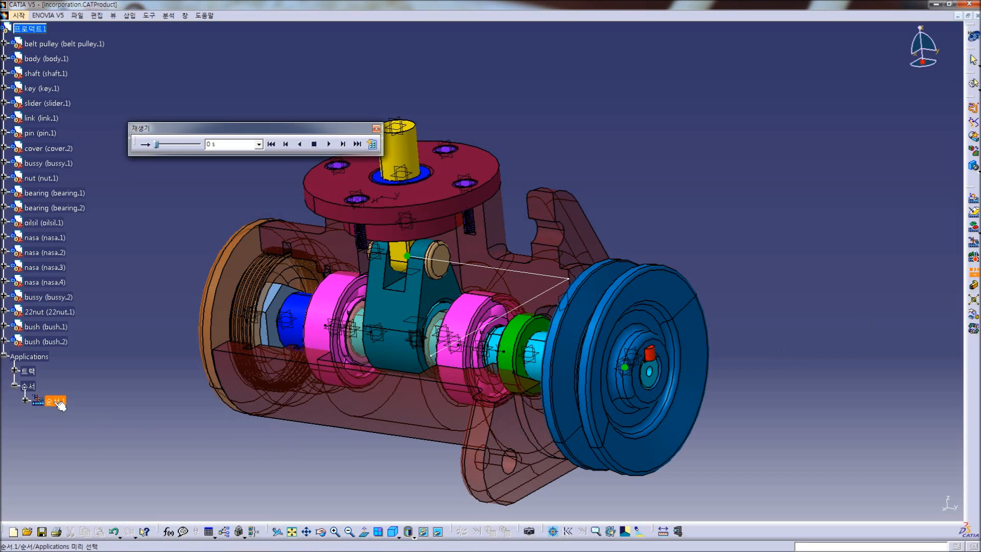
{"action": "left_click", "coordinate": [329, 145]}
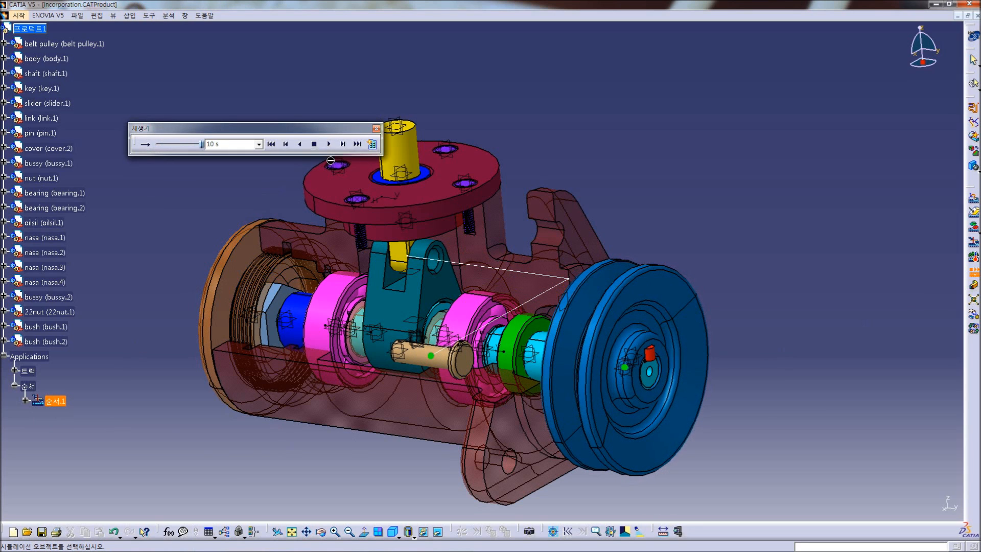
Close the simulation player and start a track for the nasa.1 screw in time mode with a duration of 5 s
{"action": "middle_click_drag", "start_coordinate": [189, 238], "coordinate": [355, 240]}
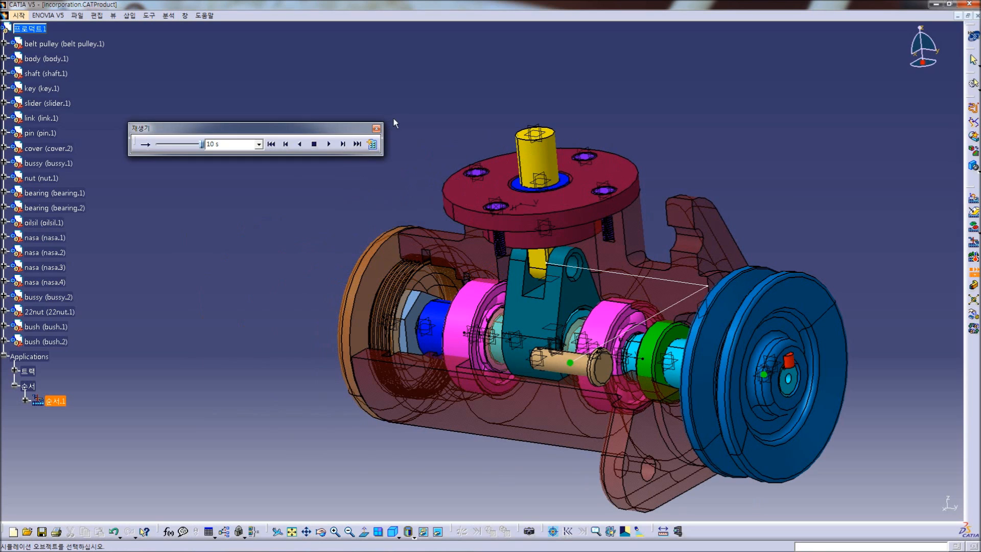
{"action": "left_click", "coordinate": [377, 130]}
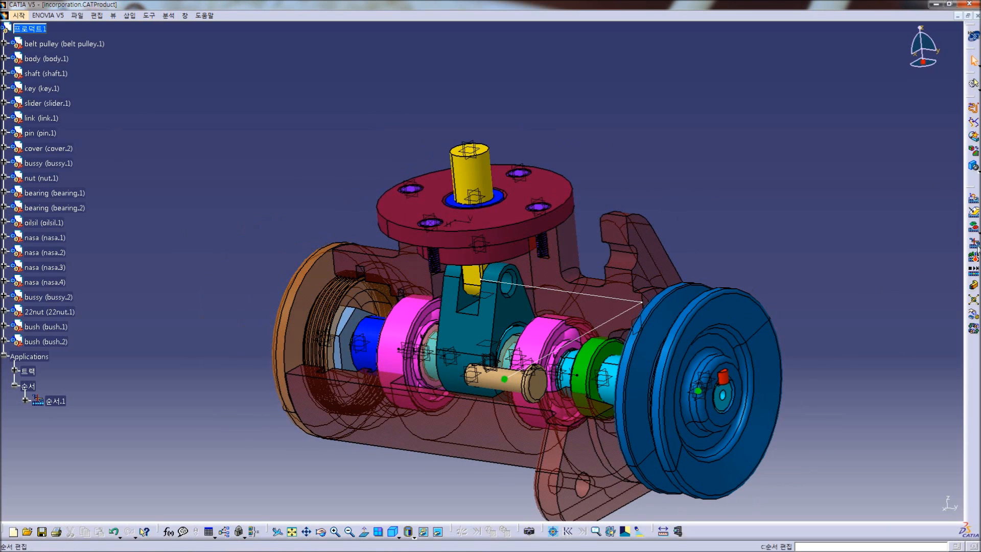
{"action": "left_click", "coordinate": [972, 202]}
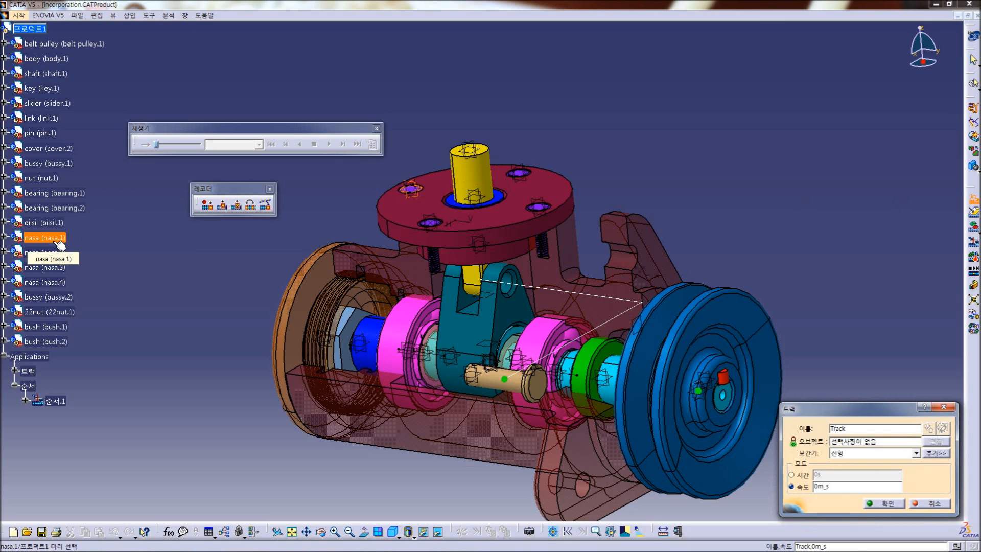
{"action": "left_click", "coordinate": [55, 240]}
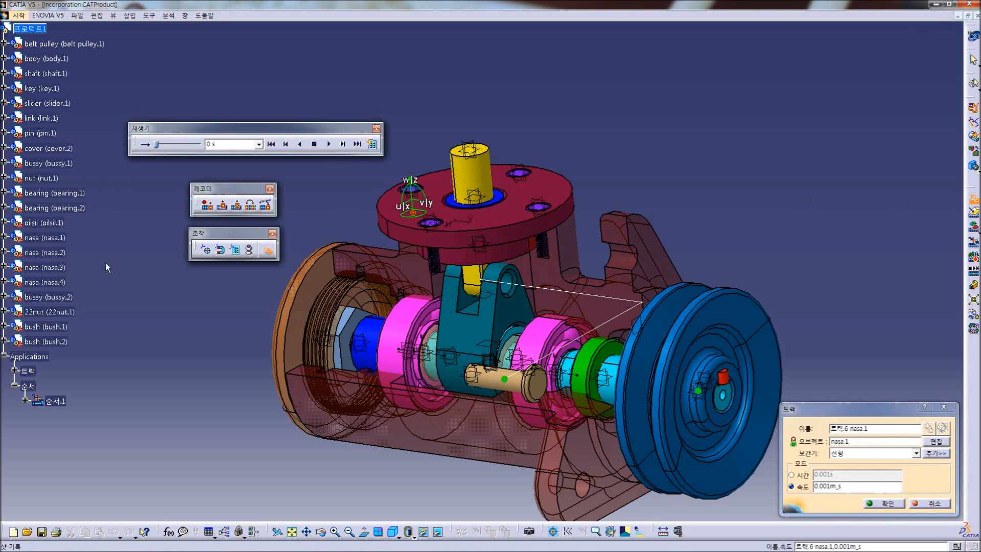
{"action": "left_click", "coordinate": [800, 474]}
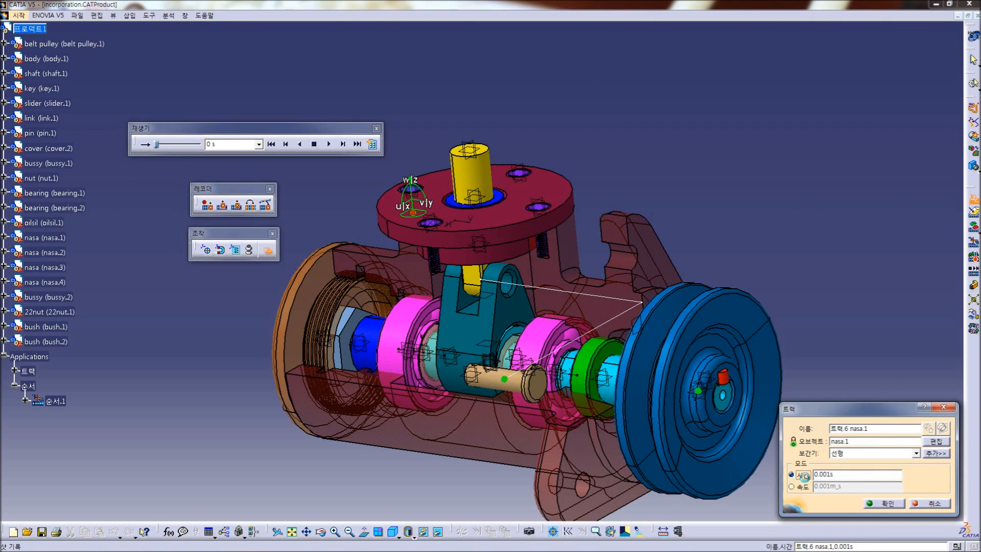
{"action": "double_click", "coordinate": [836, 475]}
{"action": "key", "text": "Right"}
{"action": "key", "text": "BackSpace"}
{"action": "key", "text": "BackSpace"}
{"action": "key", "text": "BackSpace"}
{"action": "key", "text": "BackSpace"}
In the compass manipulation parameters, reset the V translation increment to 0 mm and the V rotation increment to 0 deg
{"action": "left_click", "coordinate": [236, 251]}
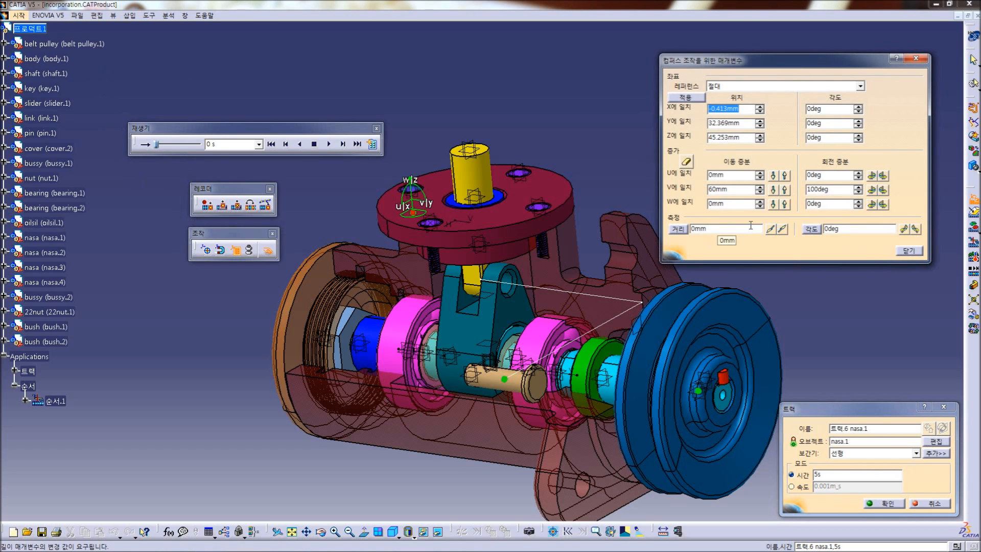
{"action": "left_click_drag", "start_coordinate": [739, 189], "coordinate": [694, 189]}
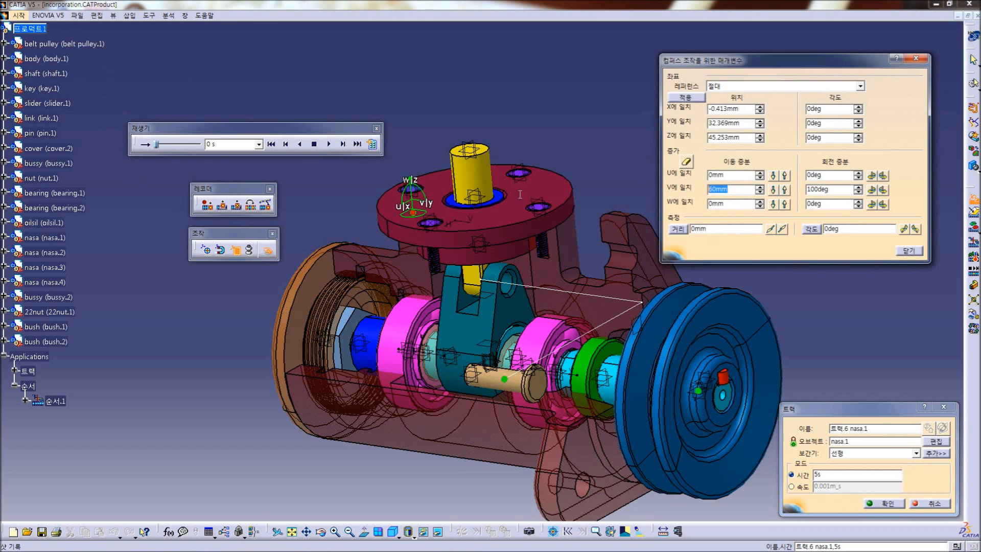
{"action": "type", "text": "0"}
{"action": "left_click", "coordinate": [807, 190]}
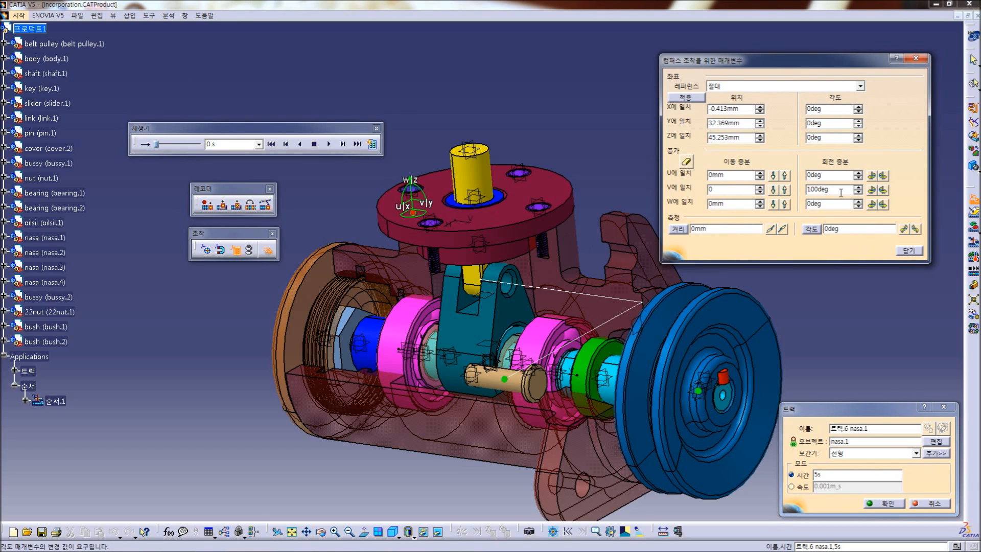
{"action": "left_click_drag", "start_coordinate": [807, 189], "coordinate": [829, 189]}
{"action": "type", "text": "0"}
Move the nasa.1 screw 60 mm upward along W, record the position as a shot, and confirm the track
{"action": "left_click", "coordinate": [724, 175]}
{"action": "double_click", "coordinate": [718, 203]}
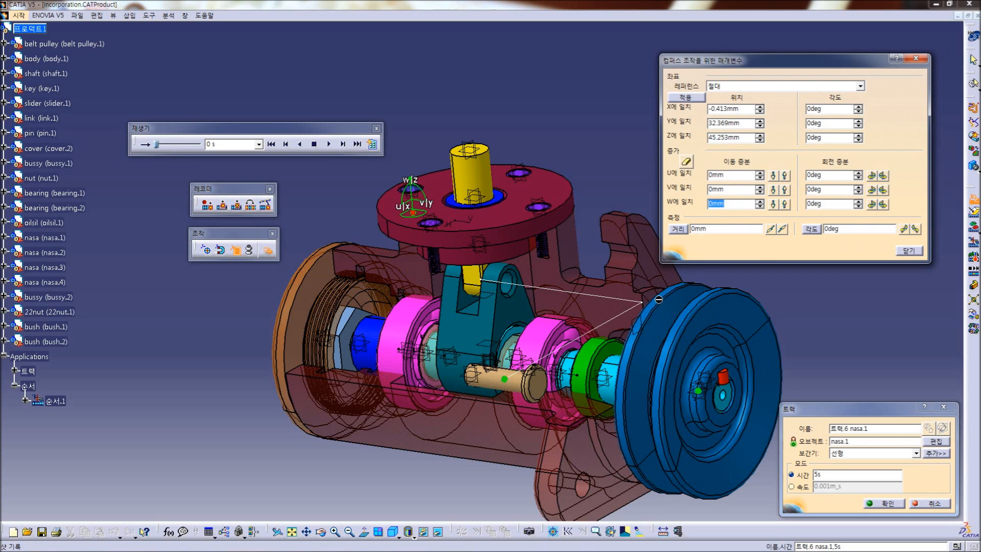
{"action": "type", "text": "60"}
{"action": "left_click", "coordinate": [785, 204]}
{"action": "middle_click_drag", "start_coordinate": [532, 101], "coordinate": [532, 129]}
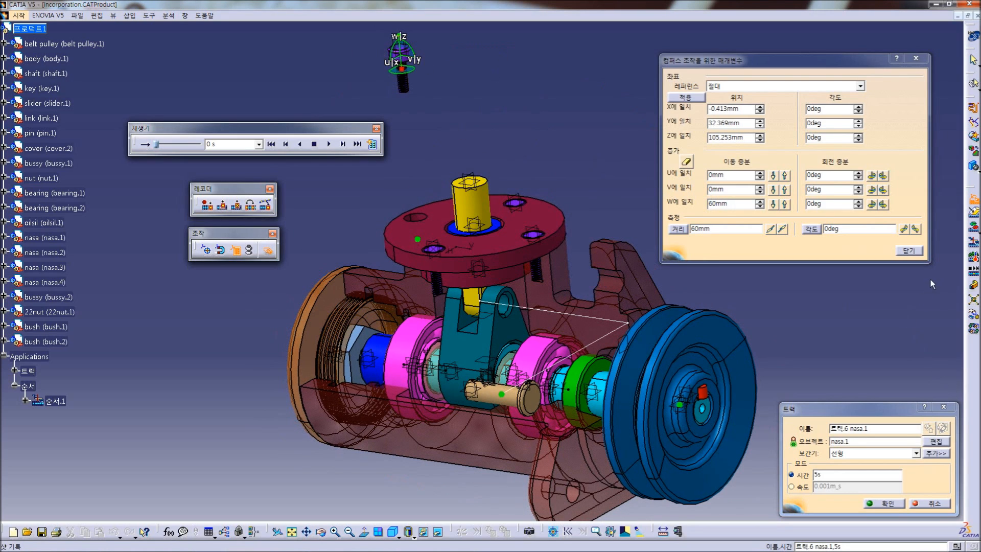
{"action": "left_click", "coordinate": [675, 97]}
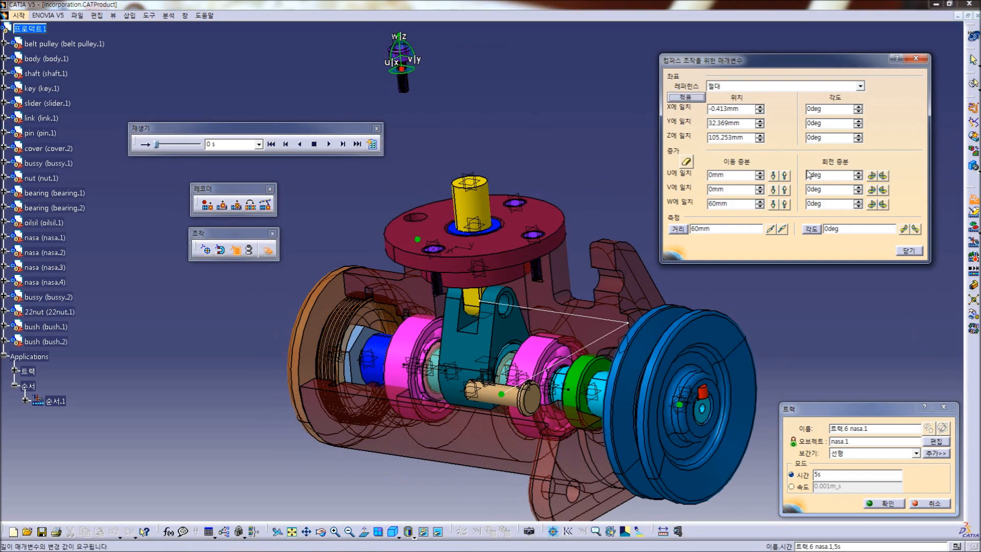
{"action": "left_click", "coordinate": [913, 253]}
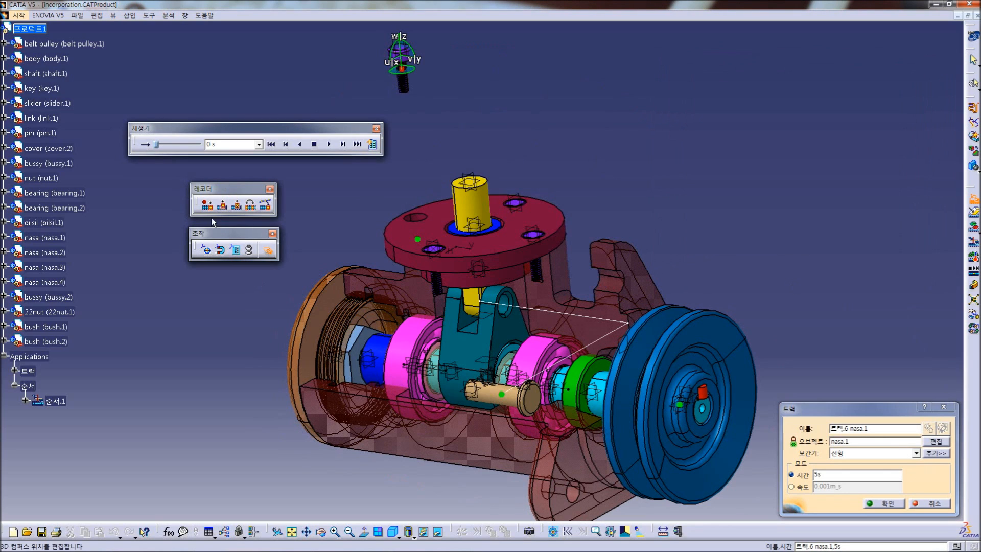
{"action": "left_click", "coordinate": [206, 206]}
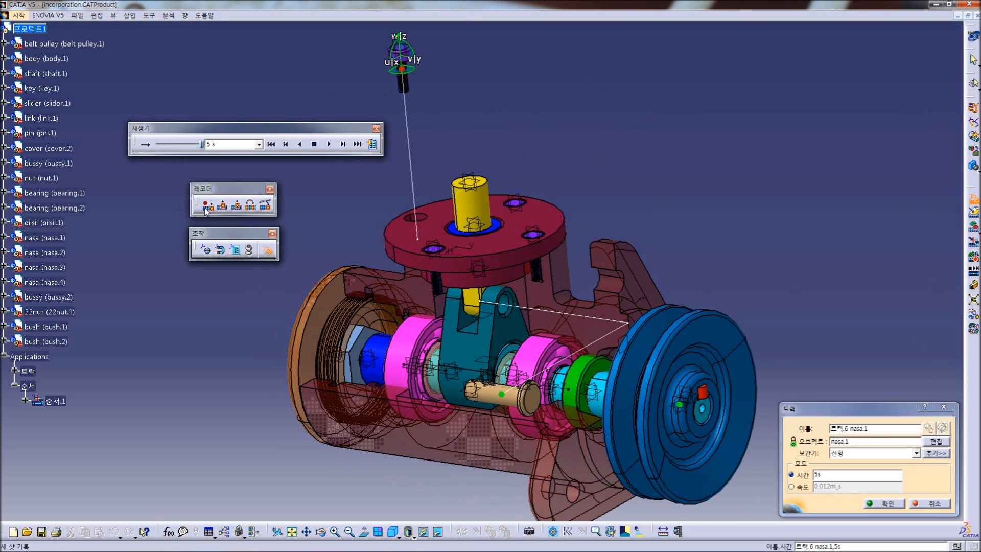
{"action": "left_click", "coordinate": [884, 504]}
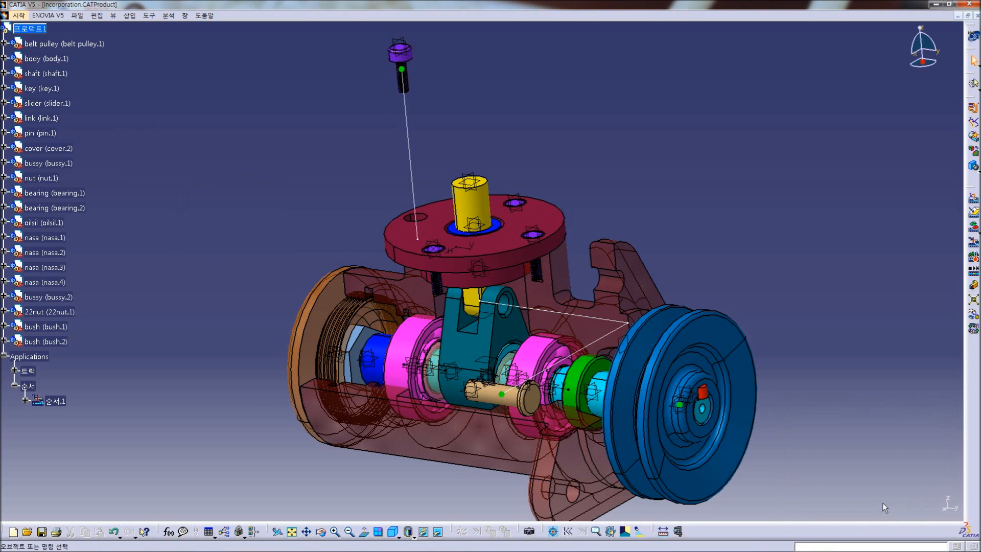
Start a track for the nasa.2 screw in time mode with a duration of 5 s
{"action": "left_click", "coordinate": [972, 199]}
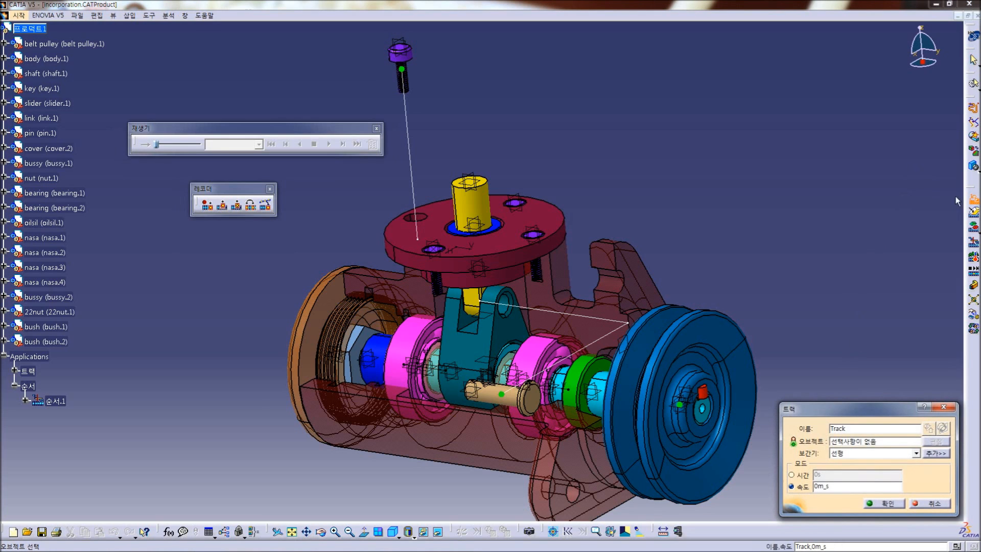
{"action": "left_click", "coordinate": [58, 256]}
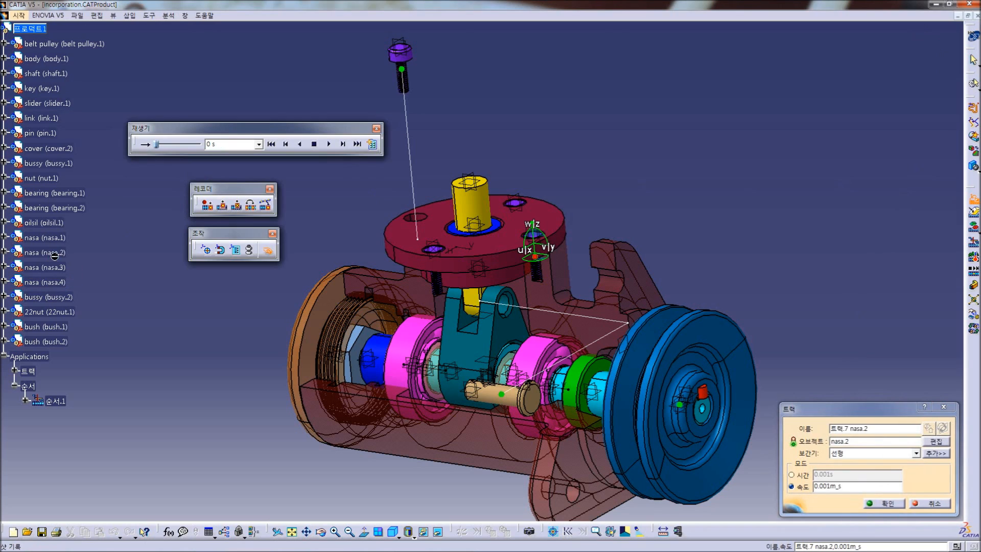
{"action": "left_click", "coordinate": [792, 476]}
{"action": "double_click", "coordinate": [835, 475]}
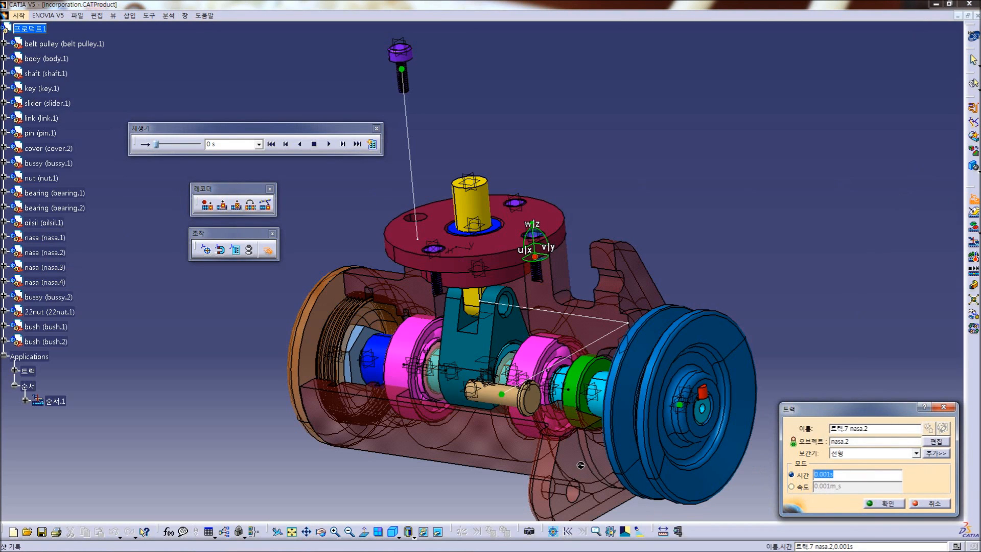
{"action": "left_click", "coordinate": [817, 474]}
{"action": "key", "text": "BackSpace"}
{"action": "key", "text": "BackSpace"}
{"action": "key", "text": "BackSpace"}
{"action": "key", "text": "BackSpace"}
{"action": "type", "text": "5s"}
Move the nasa.2 screw upward along W by the 60 mm increment and record the position as a shot
{"action": "left_click", "coordinate": [236, 251]}
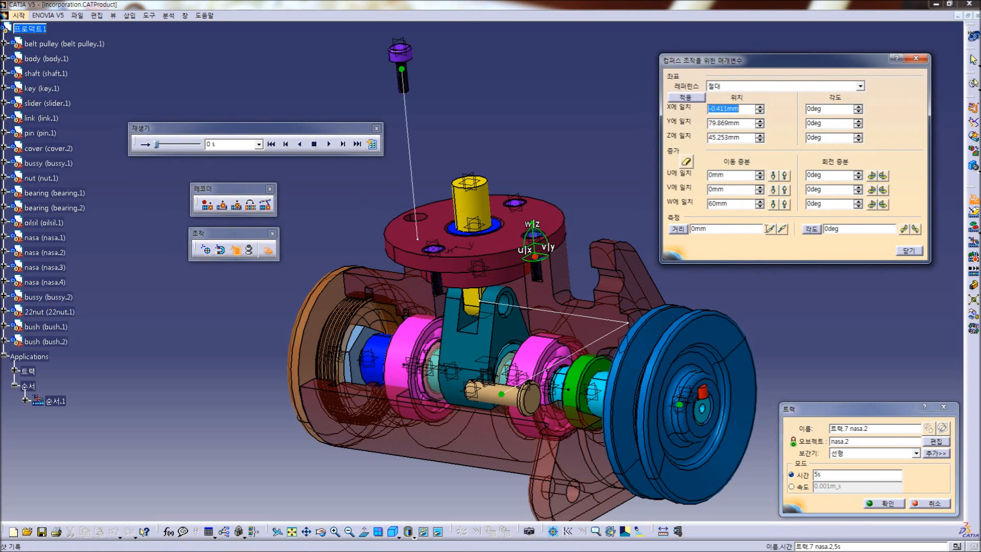
{"action": "left_click", "coordinate": [785, 205]}
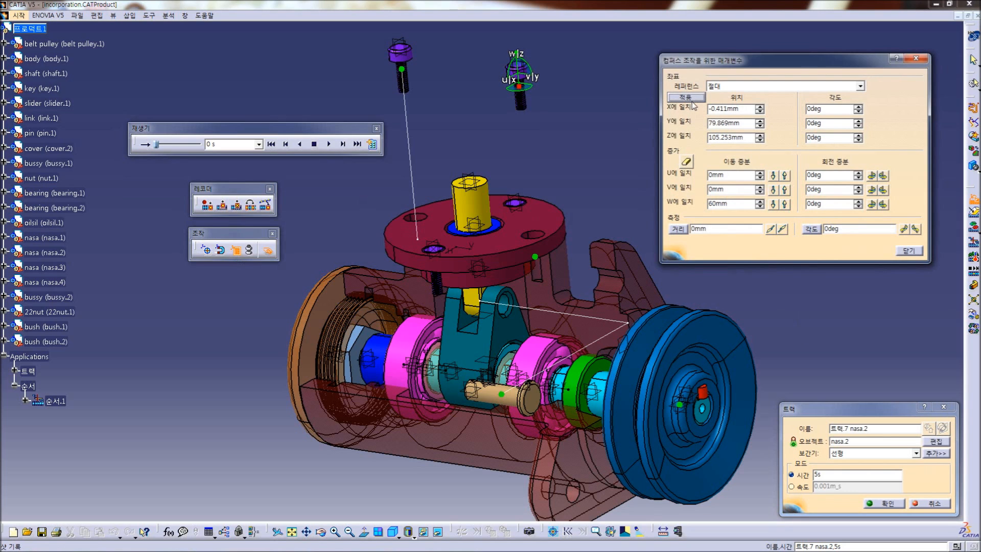
{"action": "left_click", "coordinate": [908, 250]}
{"action": "left_click", "coordinate": [206, 206]}
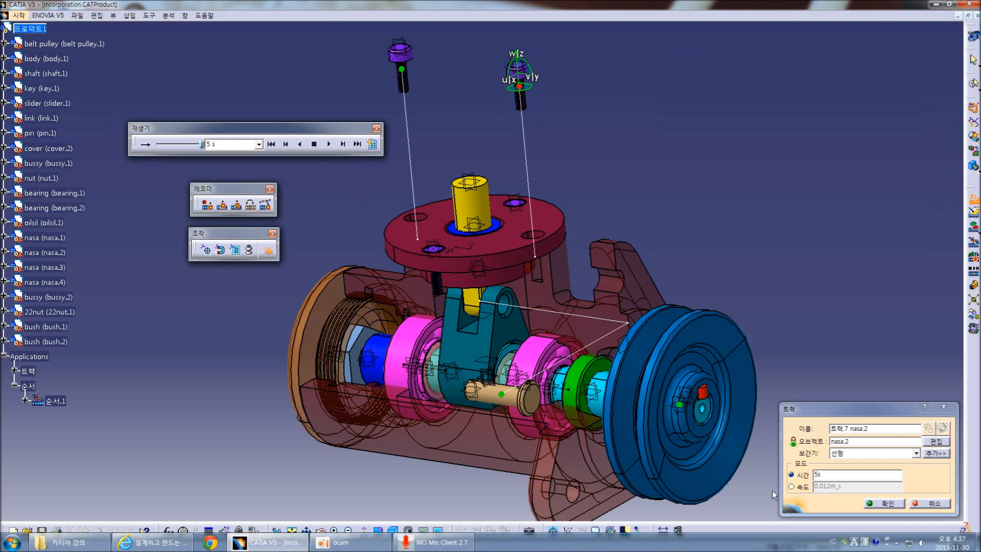
Play the nasa.2 track backward and forward, and confirm it
{"action": "left_click", "coordinate": [300, 148]}
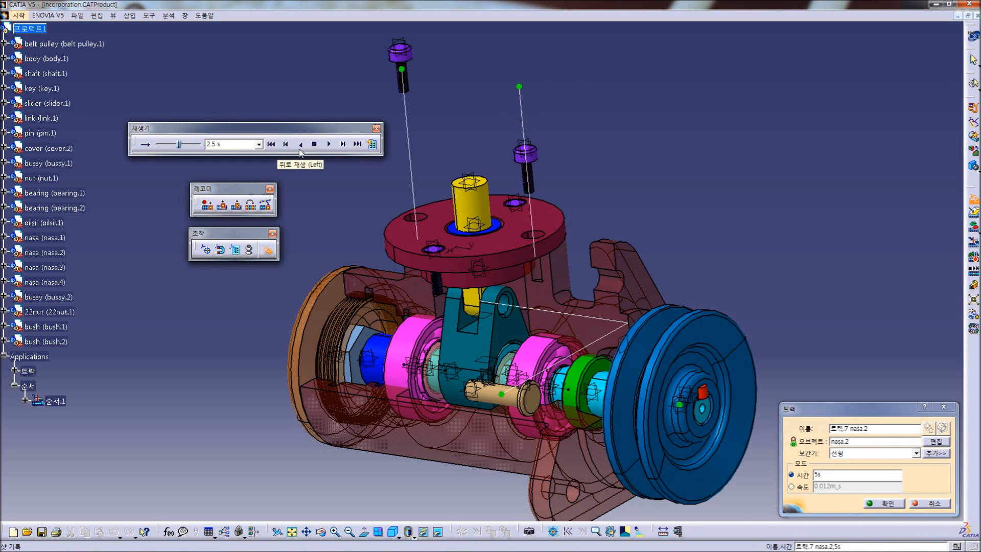
{"action": "left_click", "coordinate": [328, 144]}
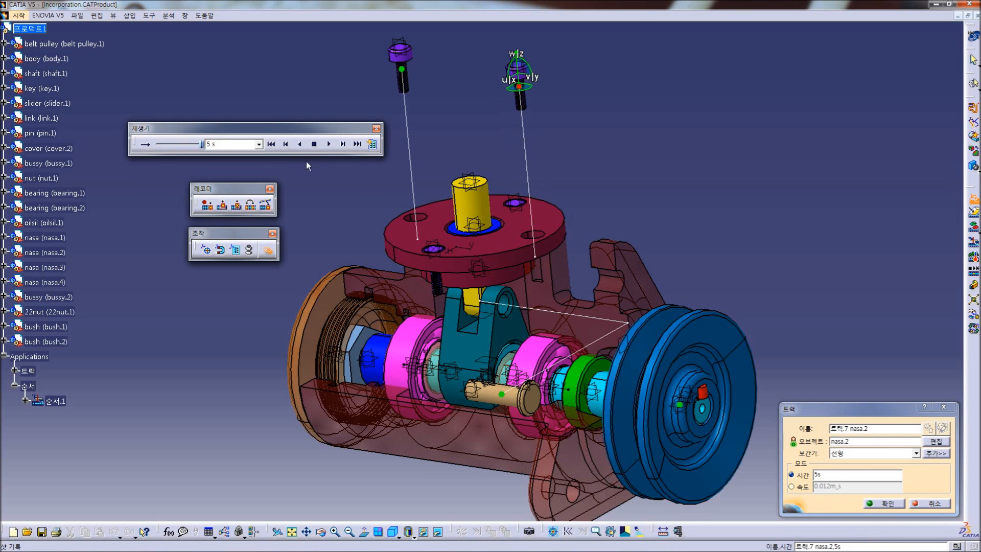
{"action": "left_click", "coordinate": [887, 503]}
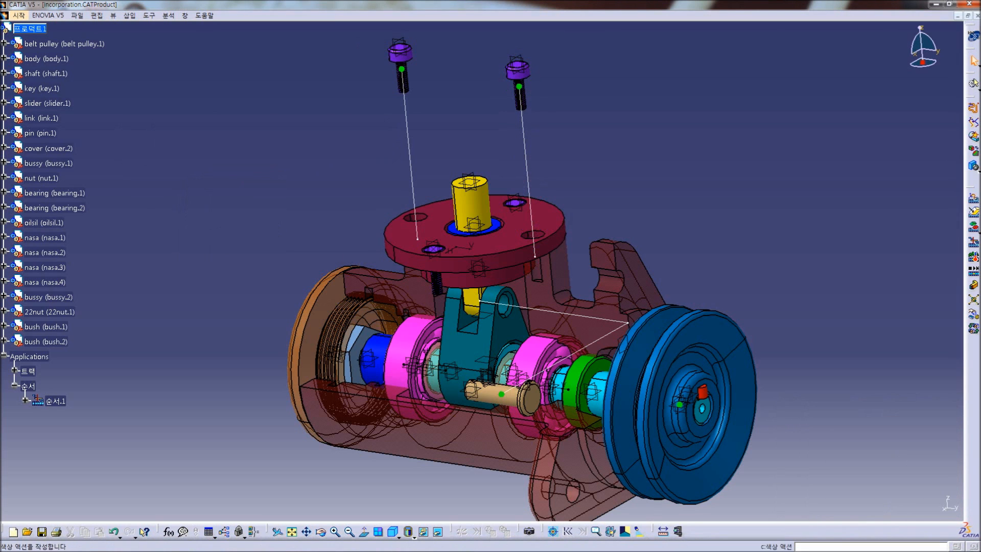
Start a track for the nasa.3 screw in time mode with a duration of 5 s
{"action": "left_click", "coordinate": [973, 199]}
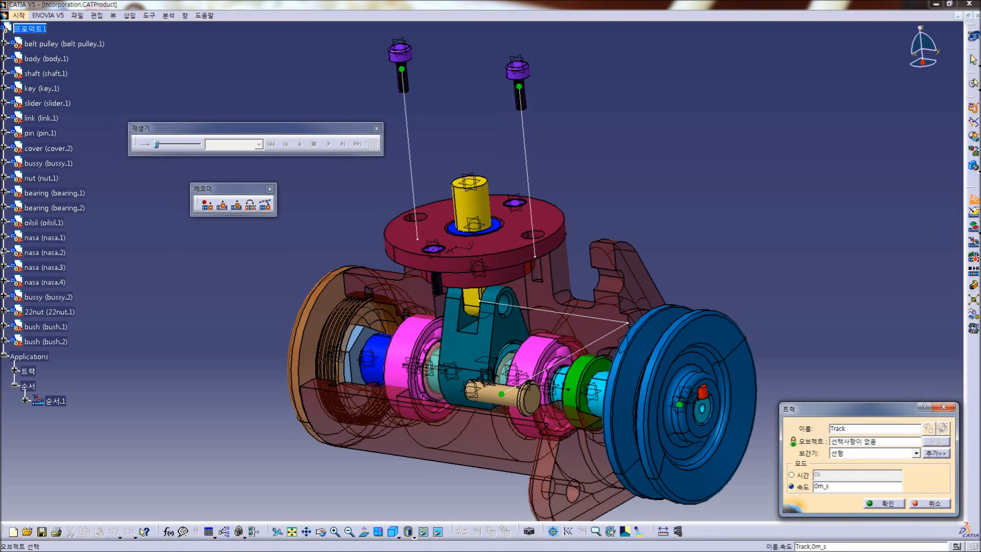
{"action": "left_click", "coordinate": [52, 268]}
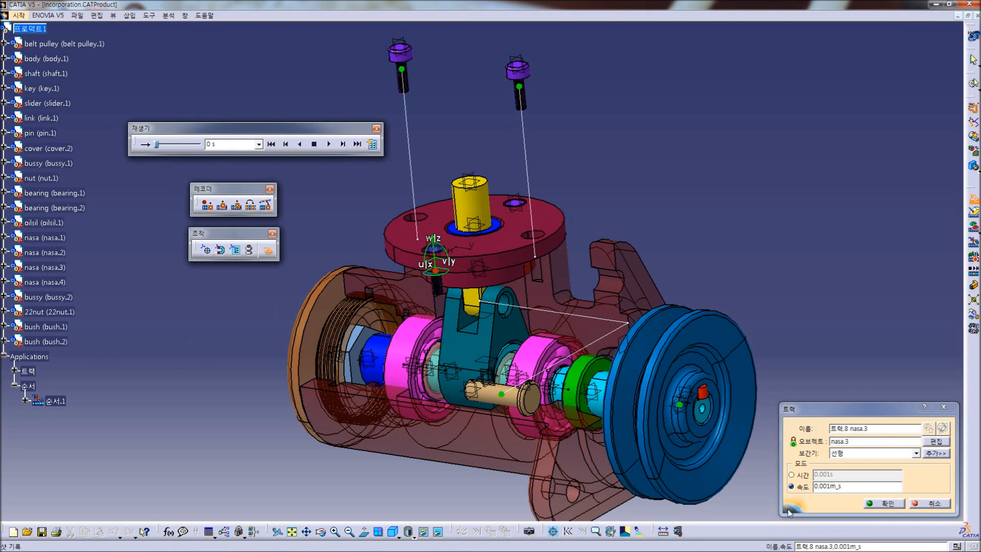
{"action": "left_click", "coordinate": [799, 474]}
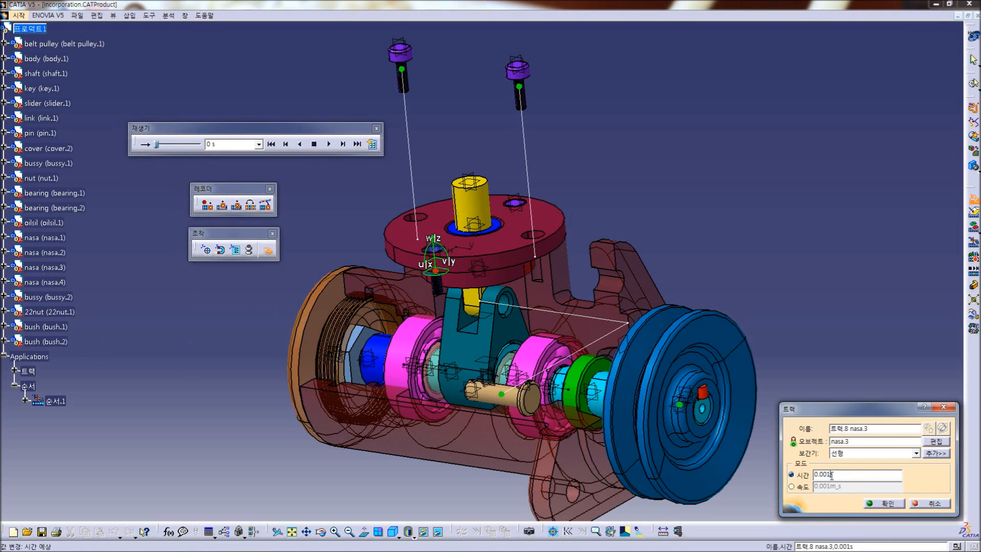
{"action": "double_click", "coordinate": [831, 475]}
{"action": "type", "text": "5s"}
Move the nasa.3 screw upward along W by the 60 mm increment, record the shot, and confirm the track
{"action": "left_click", "coordinate": [235, 250]}
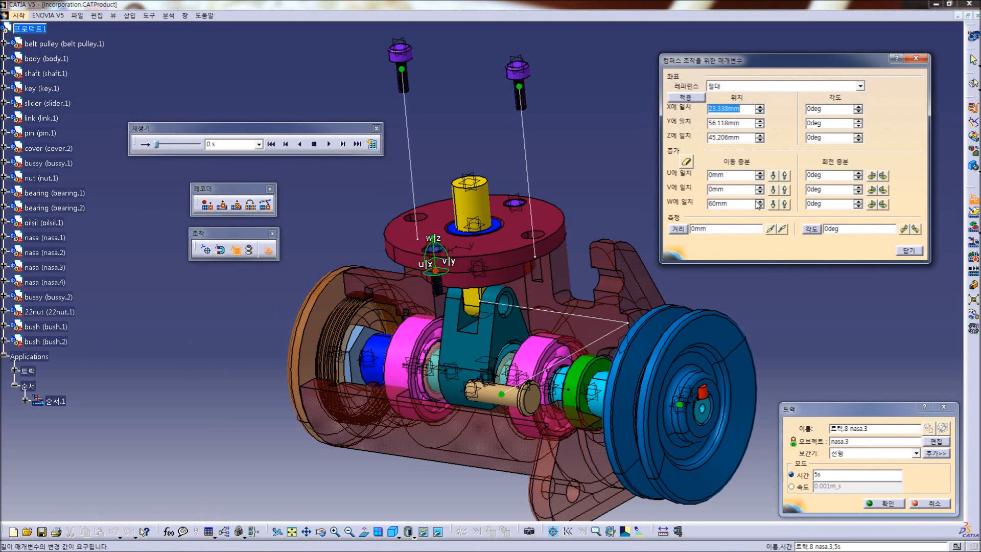
{"action": "left_click", "coordinate": [785, 204]}
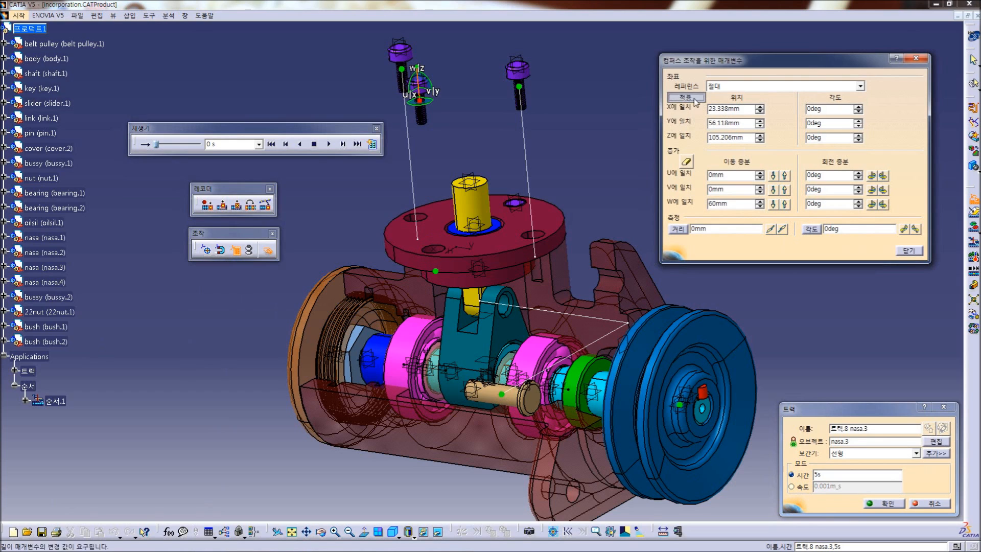
{"action": "left_click", "coordinate": [909, 250]}
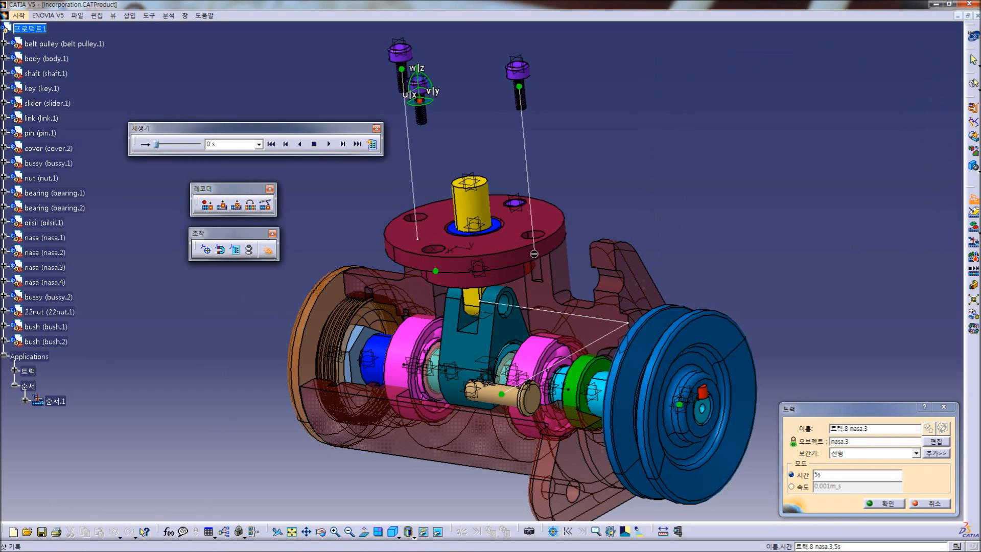
{"action": "left_click", "coordinate": [208, 204]}
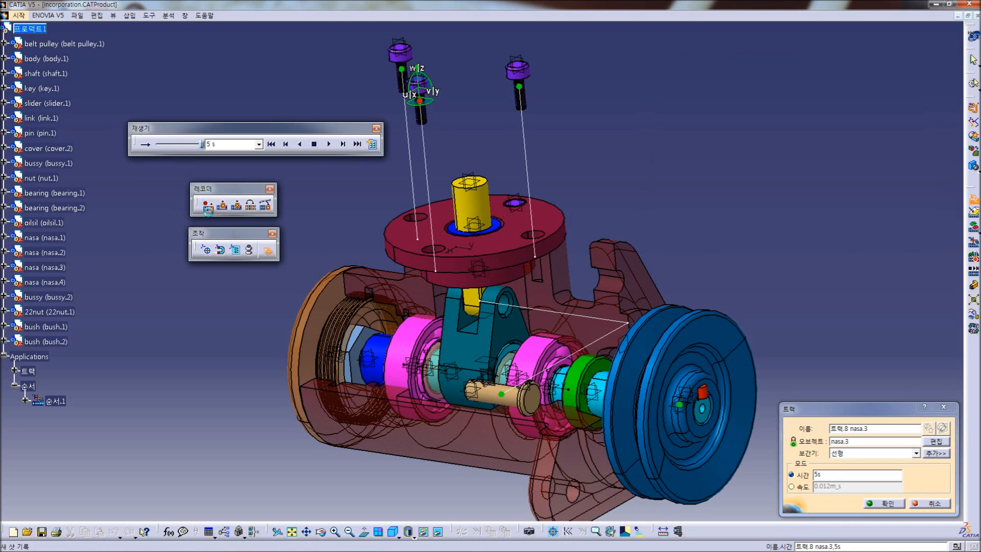
{"action": "left_click", "coordinate": [885, 503]}
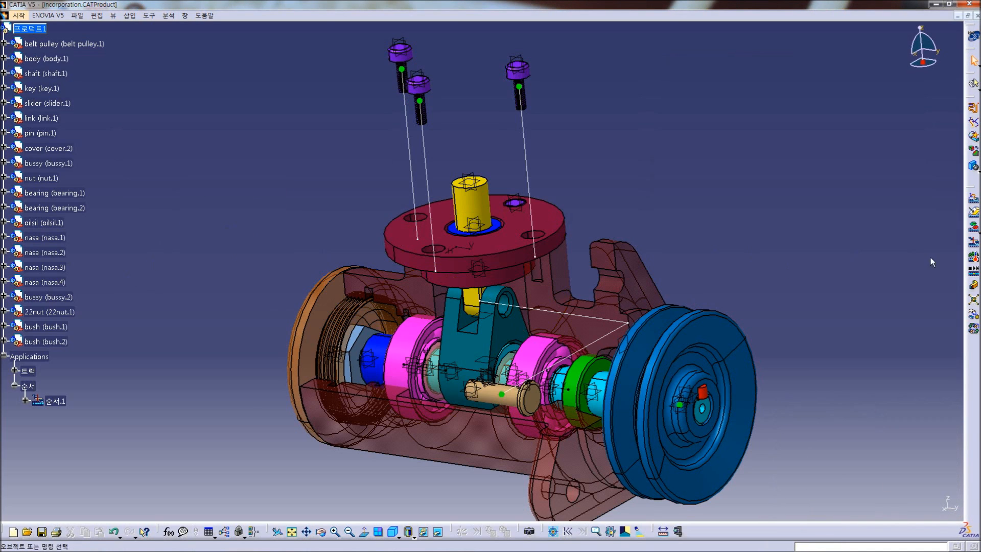
Start a track for the nasa.4 screw in time mode with a duration of 5 s
{"action": "left_click", "coordinate": [973, 210]}
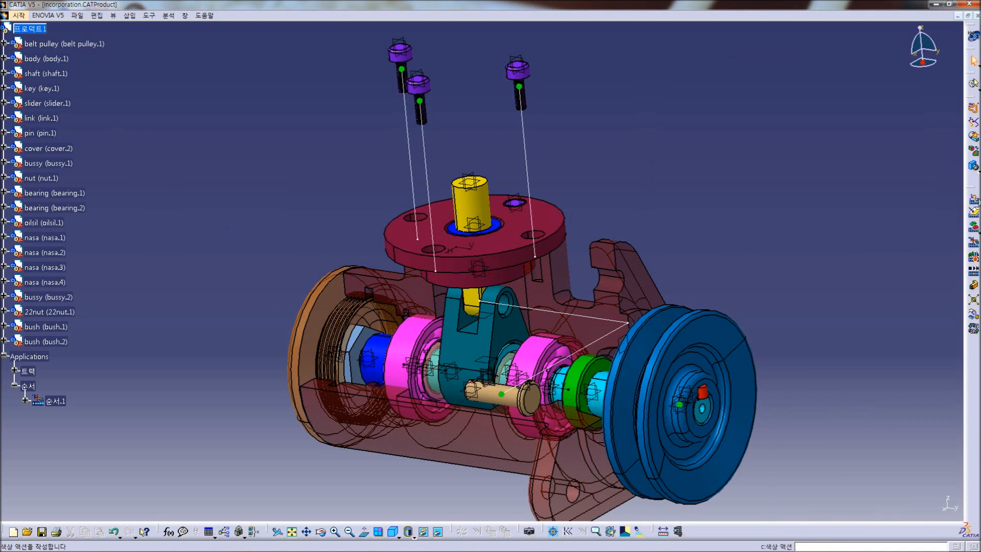
{"action": "left_click", "coordinate": [973, 200]}
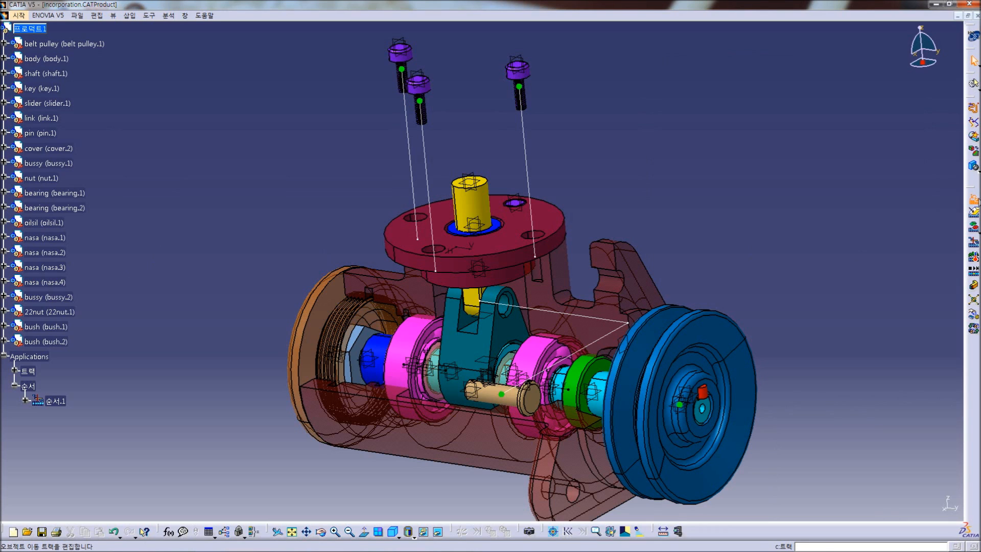
{"action": "left_click", "coordinate": [60, 284]}
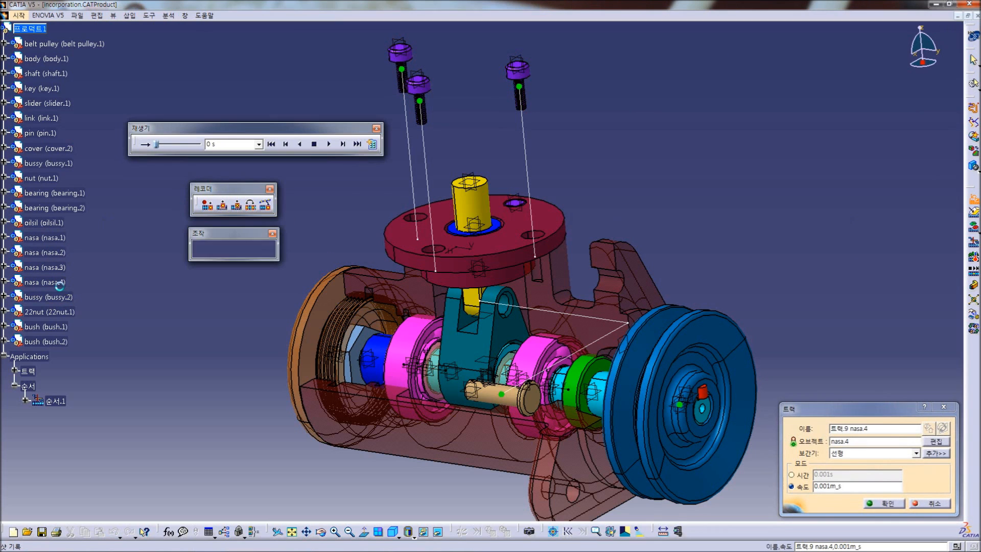
{"action": "left_click", "coordinate": [792, 474]}
{"action": "left_click_drag", "start_coordinate": [831, 474], "coordinate": [705, 479]}
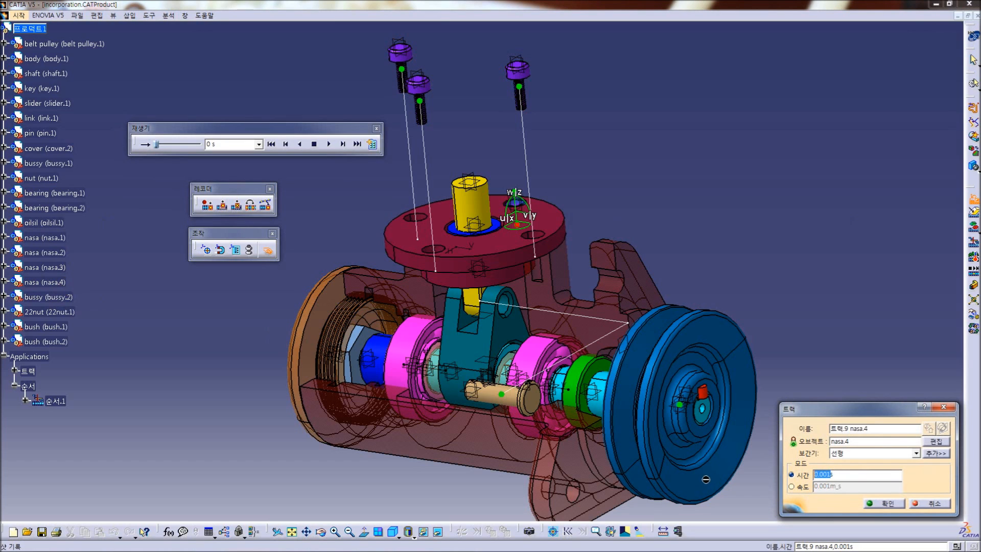
{"action": "type", "text": "5s"}
Move the nasa.4 screw upward along W by the 60 mm increment, record the shot, and confirm the track
{"action": "left_click", "coordinate": [235, 250]}
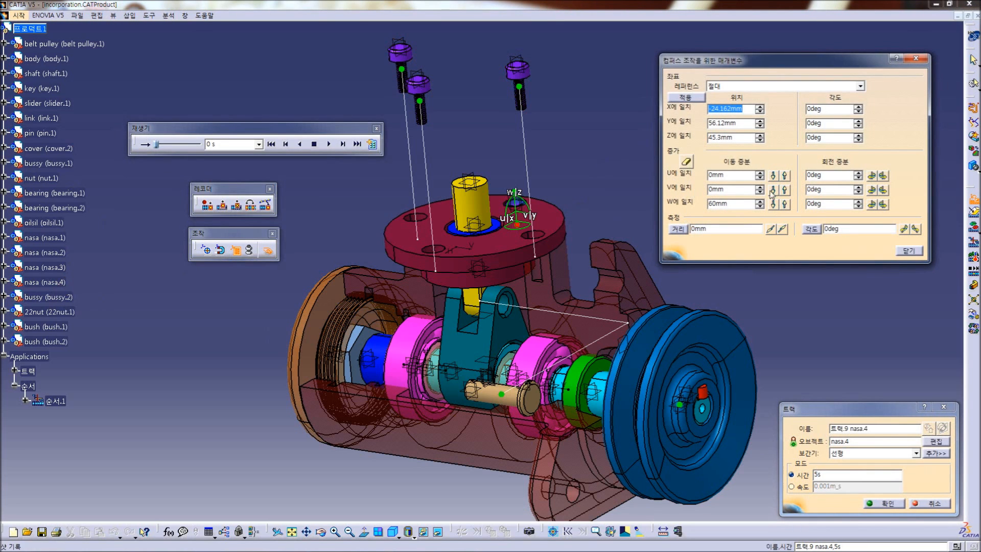
{"action": "left_click", "coordinate": [785, 204]}
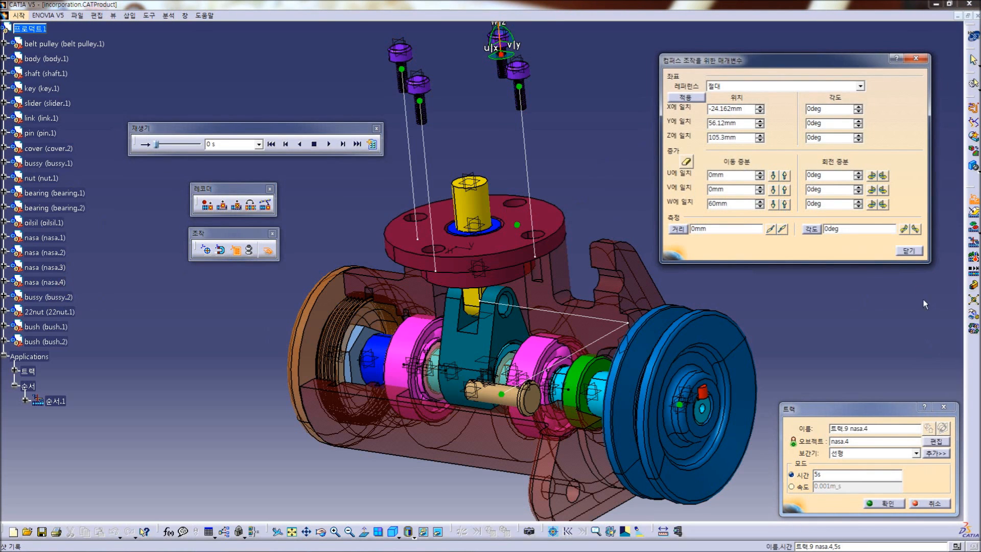
{"action": "left_click", "coordinate": [919, 252]}
{"action": "left_click", "coordinate": [207, 204]}
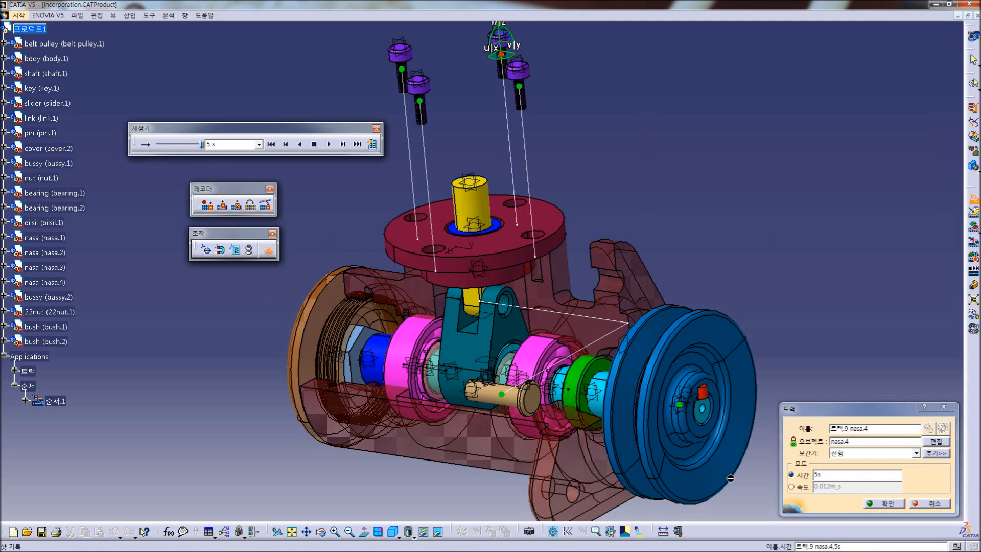
{"action": "left_click", "coordinate": [882, 503]}
Create a new sequence and add the nasa.1, nasa.2, nasa.3 and nasa.4 tracks to it in order as separate steps
{"action": "middle_click_drag", "start_coordinate": [700, 185], "coordinate": [718, 255]}
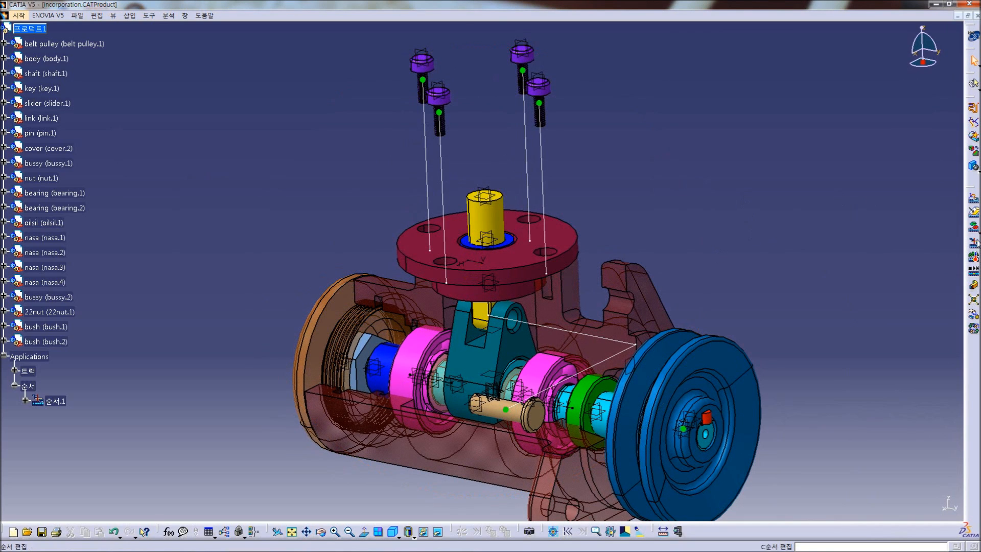
{"action": "left_click", "coordinate": [973, 245]}
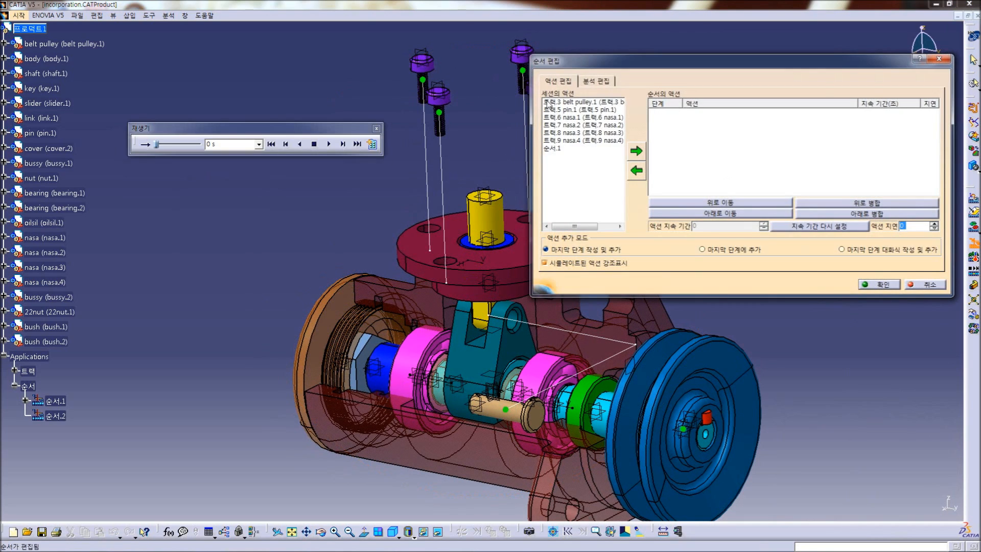
{"action": "left_click", "coordinate": [568, 117]}
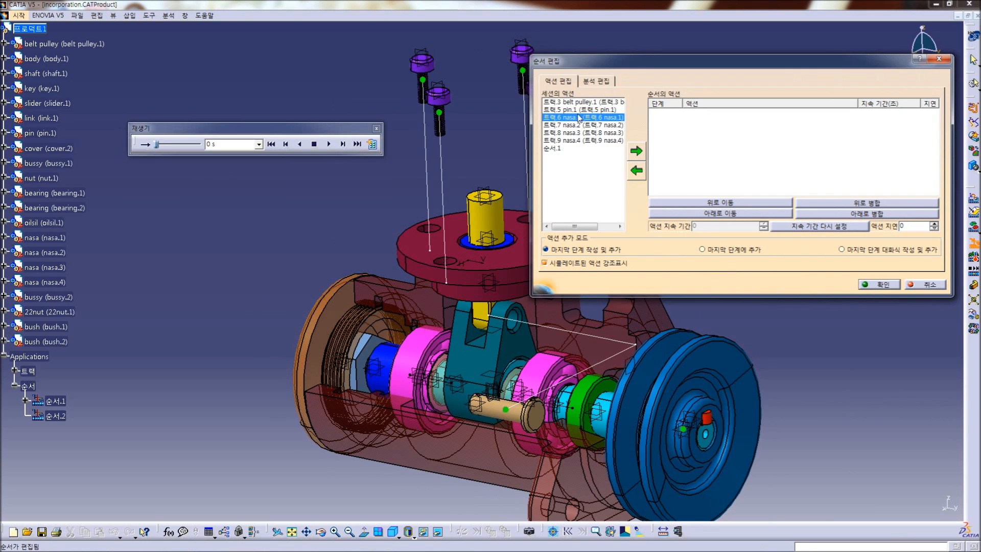
{"action": "left_click", "coordinate": [634, 153]}
{"action": "left_click", "coordinate": [582, 125]}
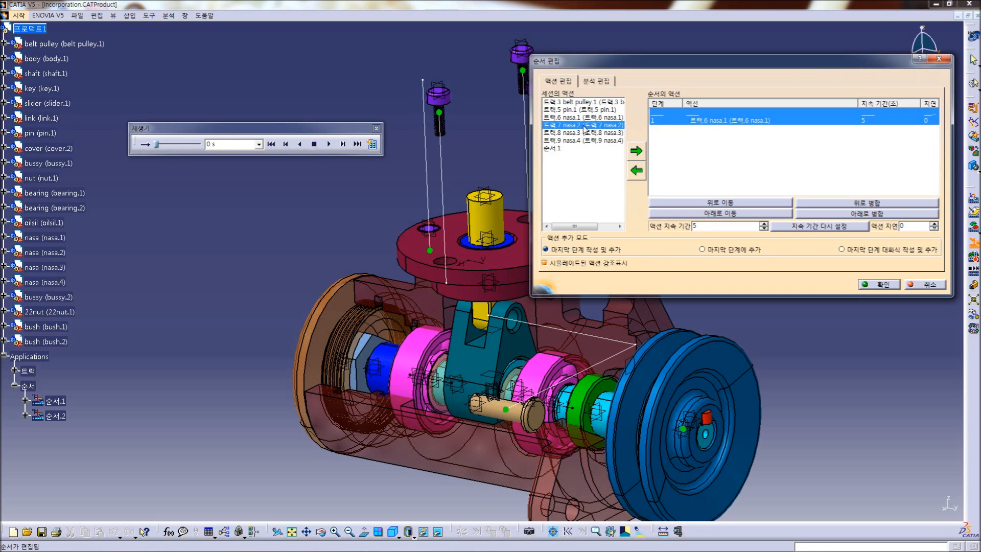
{"action": "left_click", "coordinate": [634, 153]}
{"action": "left_click", "coordinate": [584, 134]}
{"action": "left_click", "coordinate": [633, 152]}
{"action": "left_click", "coordinate": [582, 141]}
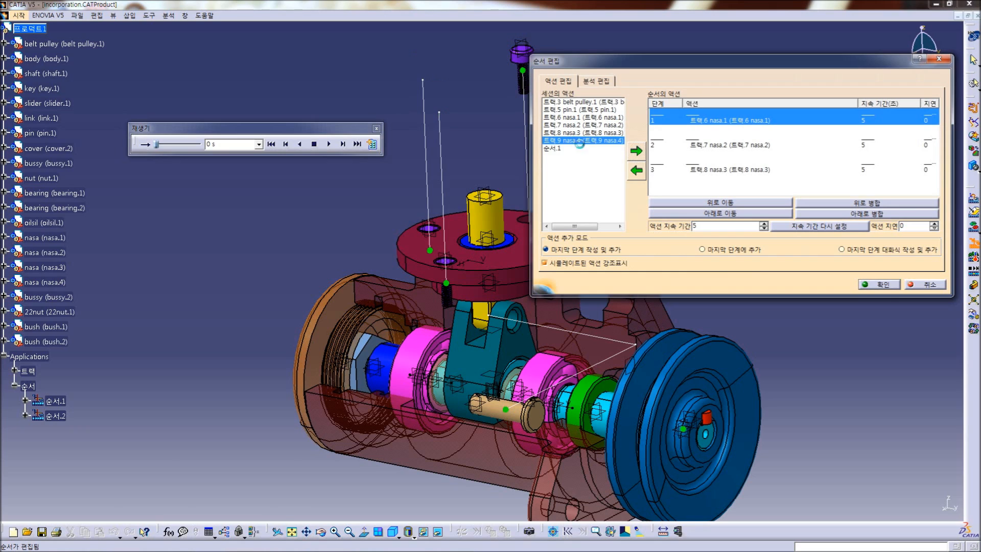
{"action": "left_click", "coordinate": [636, 152]}
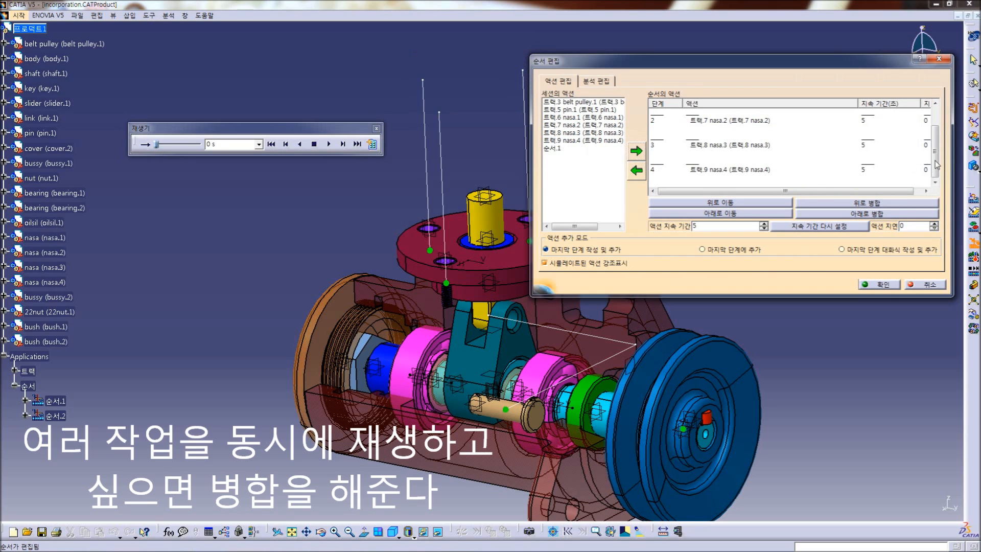
Merge the nasa.2, nasa.3 and nasa.4 actions upward into step 1 so all four screws move simultaneously, and confirm the sequence
{"action": "left_click_drag", "start_coordinate": [937, 160], "coordinate": [938, 138]}
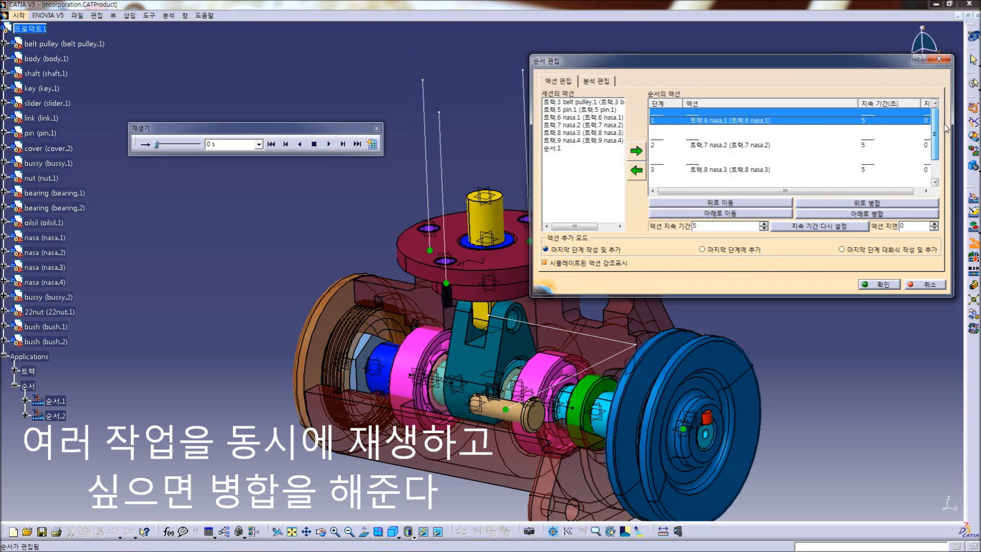
{"action": "left_click", "coordinate": [735, 147]}
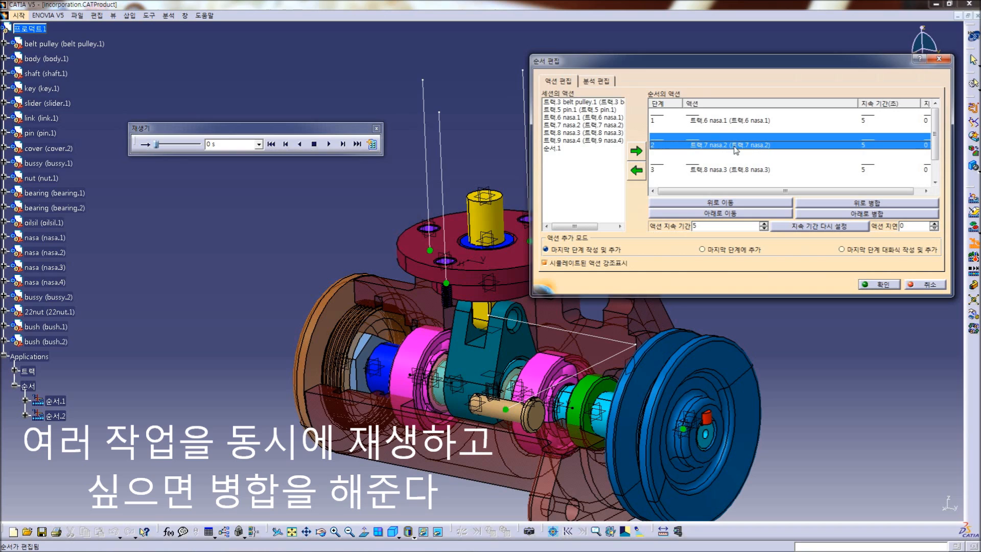
{"action": "left_click", "coordinate": [866, 205]}
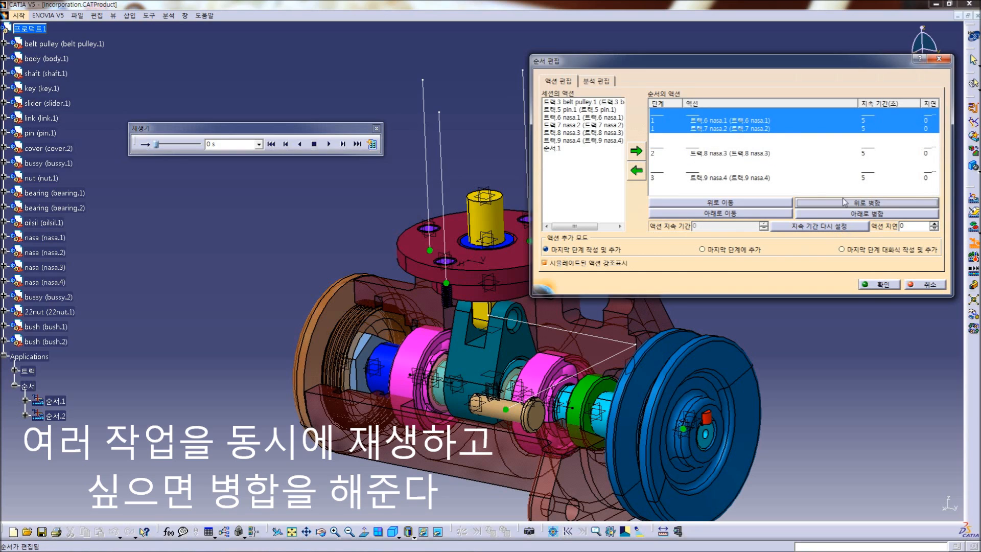
{"action": "left_click", "coordinate": [754, 156]}
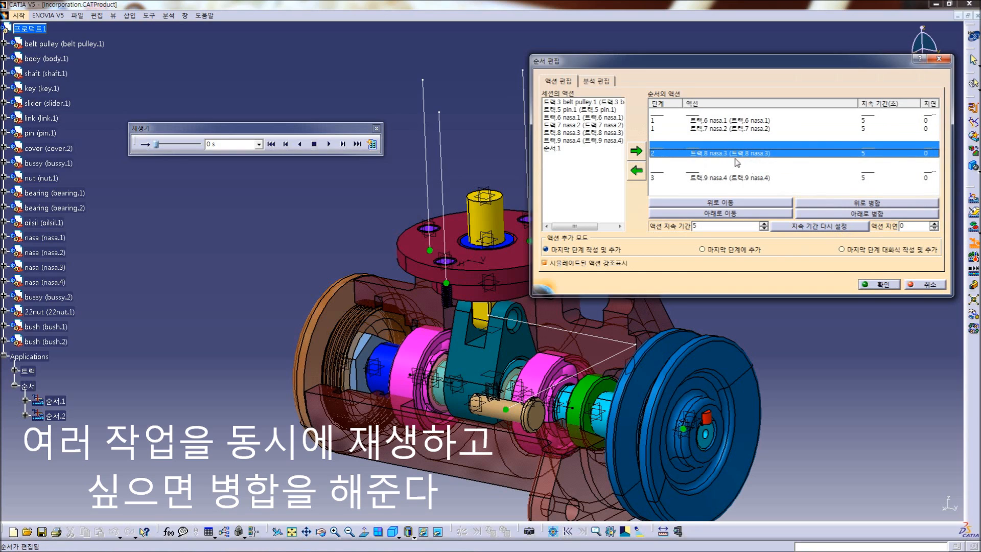
{"action": "left_click", "coordinate": [902, 205]}
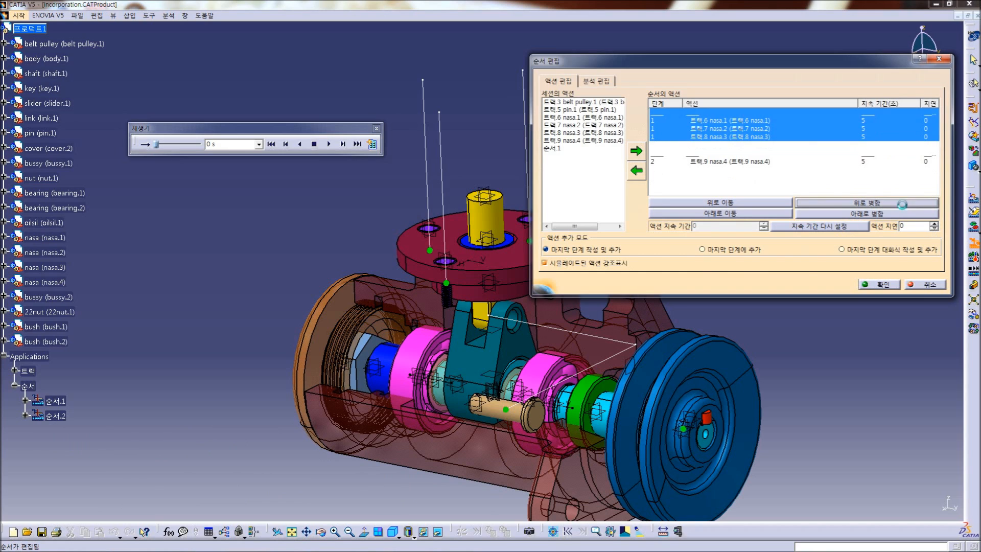
{"action": "left_click", "coordinate": [755, 156]}
{"action": "left_click", "coordinate": [871, 204]}
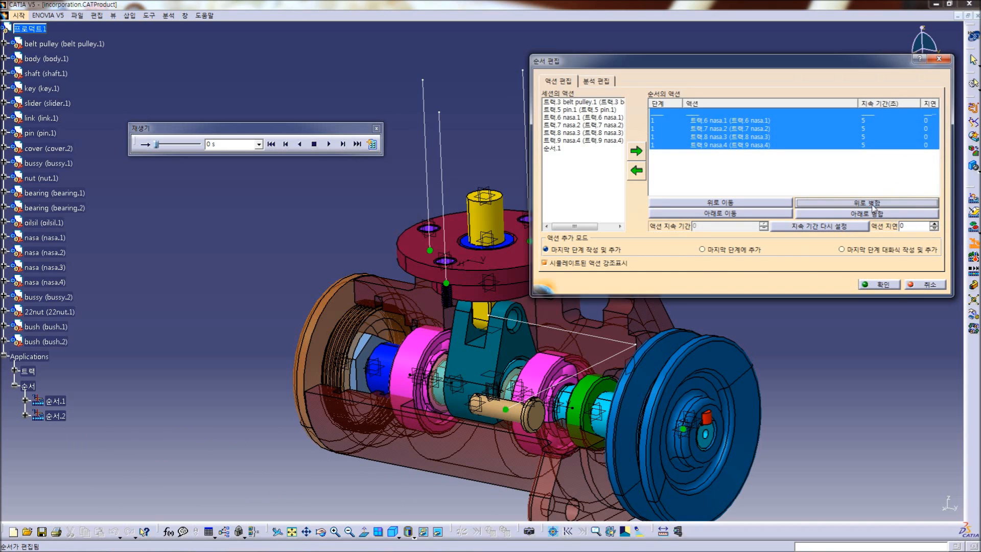
{"action": "left_click", "coordinate": [770, 162]}
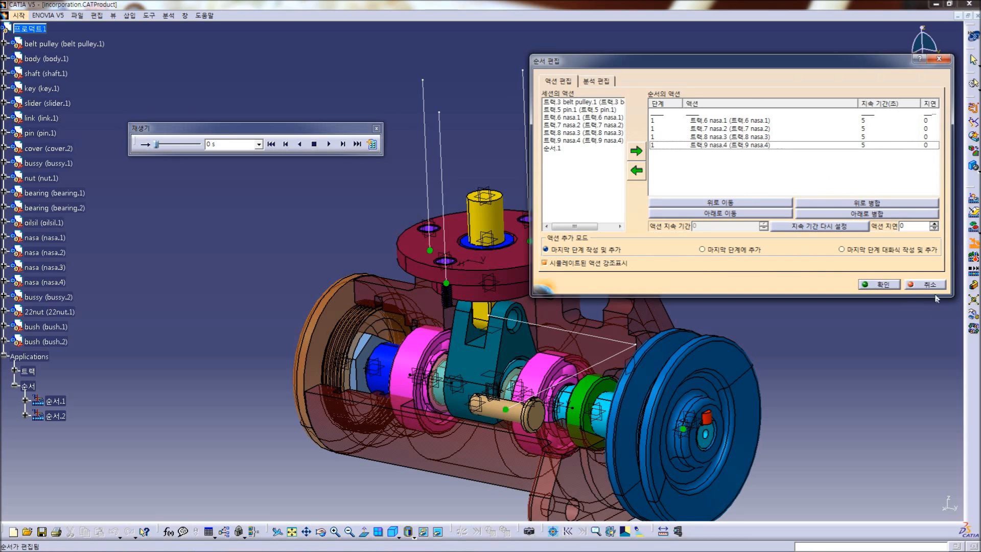
{"action": "left_click", "coordinate": [880, 284]}
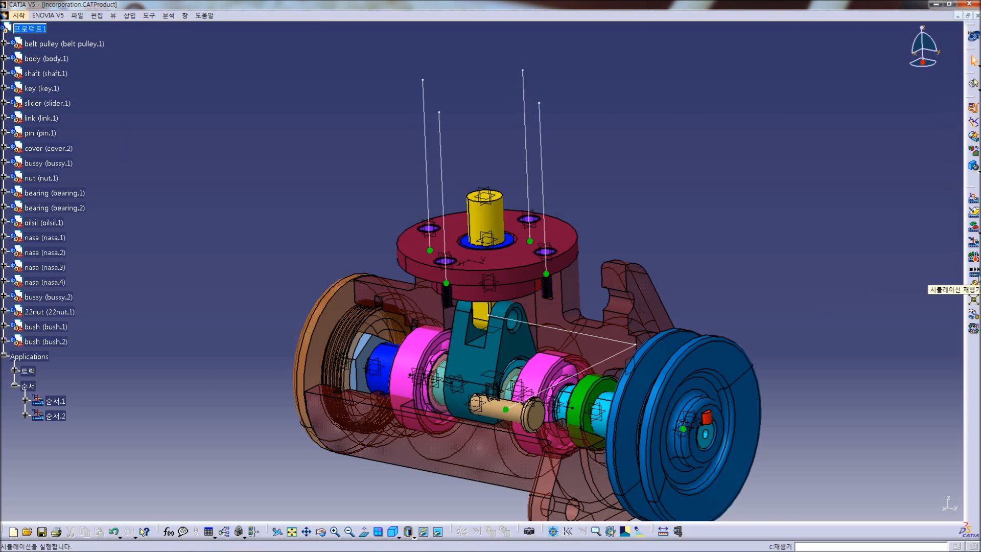
Play the four-screw sequence 순서.2 forward and backward in the simulation player
{"action": "left_click", "coordinate": [973, 283]}
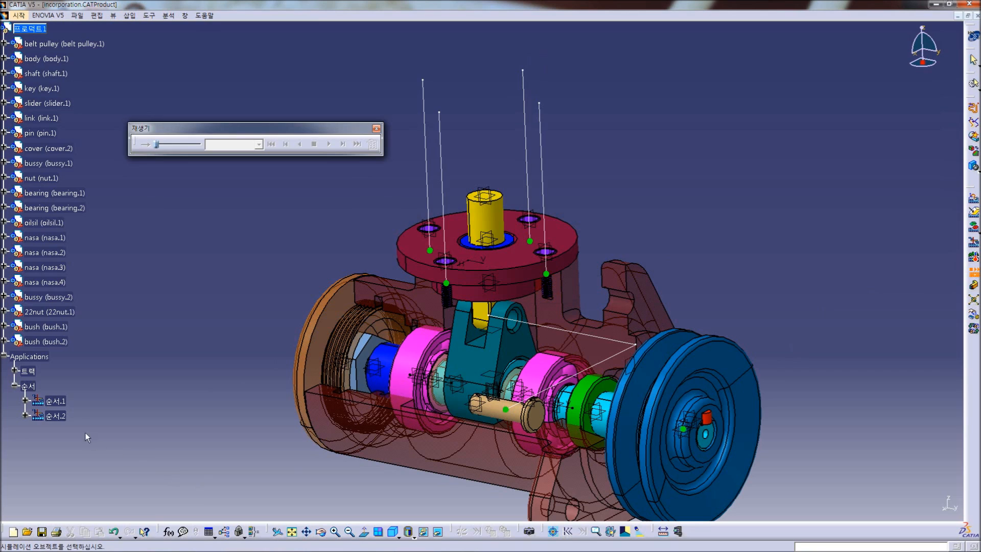
{"action": "left_click", "coordinate": [57, 416]}
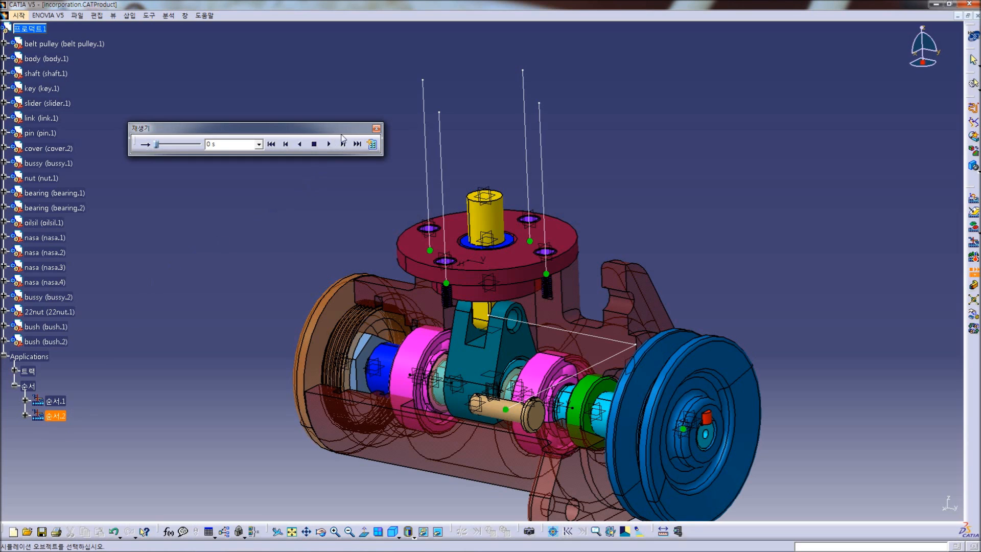
{"action": "left_click", "coordinate": [329, 145]}
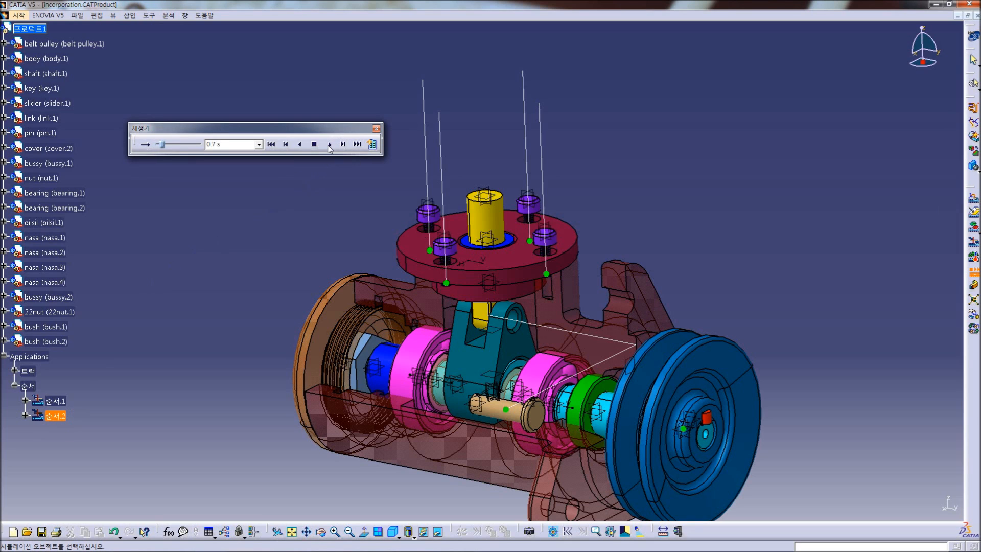
{"action": "left_click", "coordinate": [300, 145]}
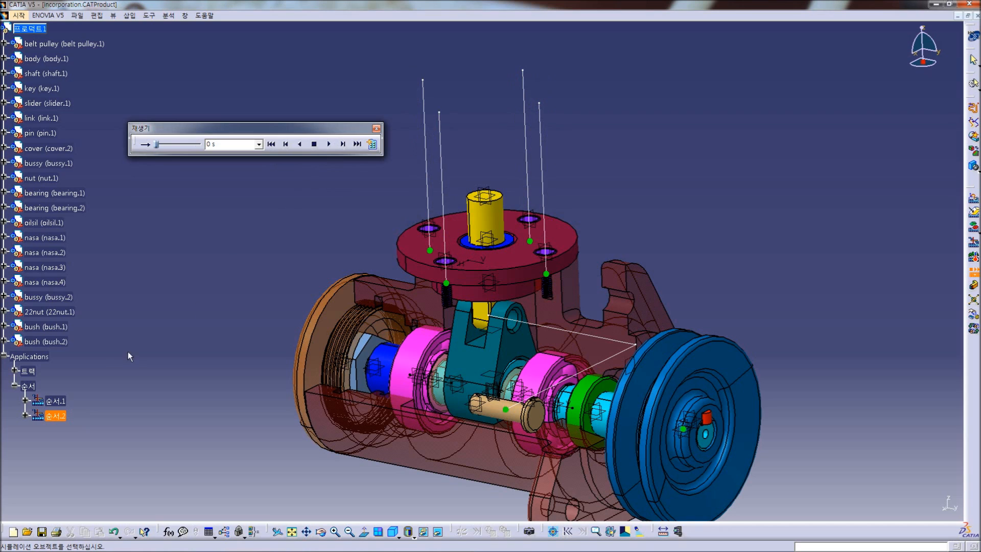
Play sequence 순서.1 backward to return the pin, and play sequence 순서.2 forward to raise the four screws
{"action": "left_click", "coordinate": [55, 401]}
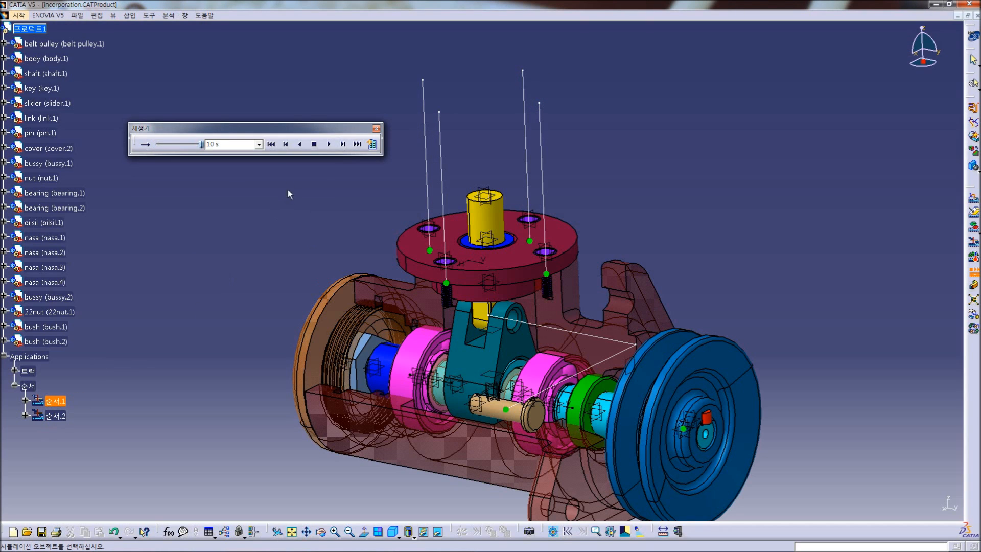
{"action": "left_click", "coordinate": [300, 147]}
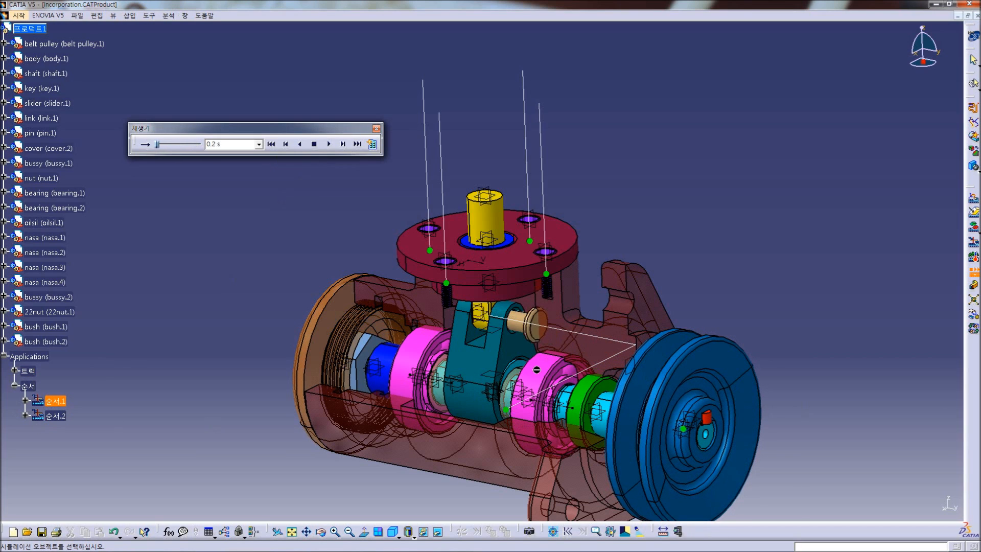
{"action": "left_click", "coordinate": [56, 415]}
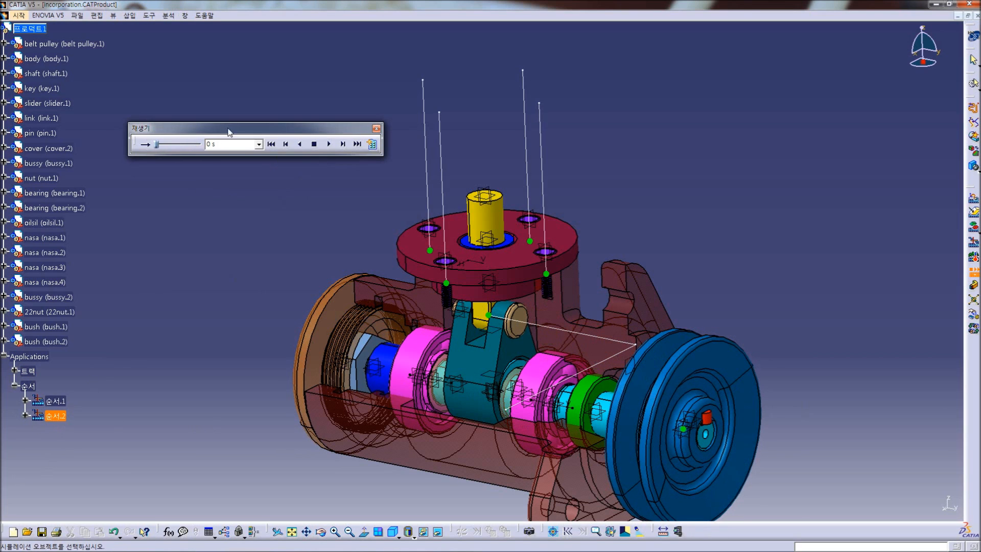
{"action": "left_click", "coordinate": [329, 145]}
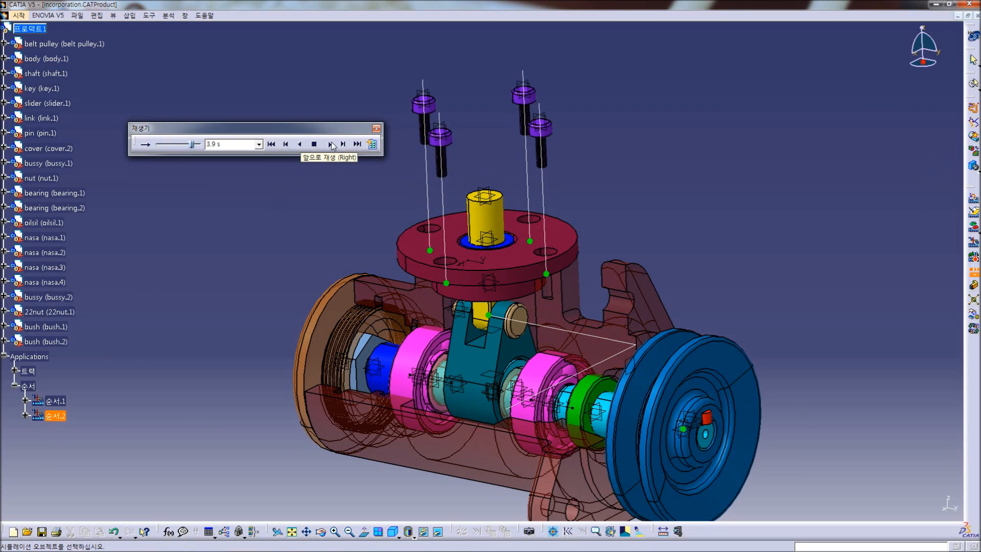
Expand the 트랙 group in the tree, close the simulation player, and hide all the track paths
{"action": "middle_click_drag", "start_coordinate": [248, 366], "coordinate": [266, 342]}
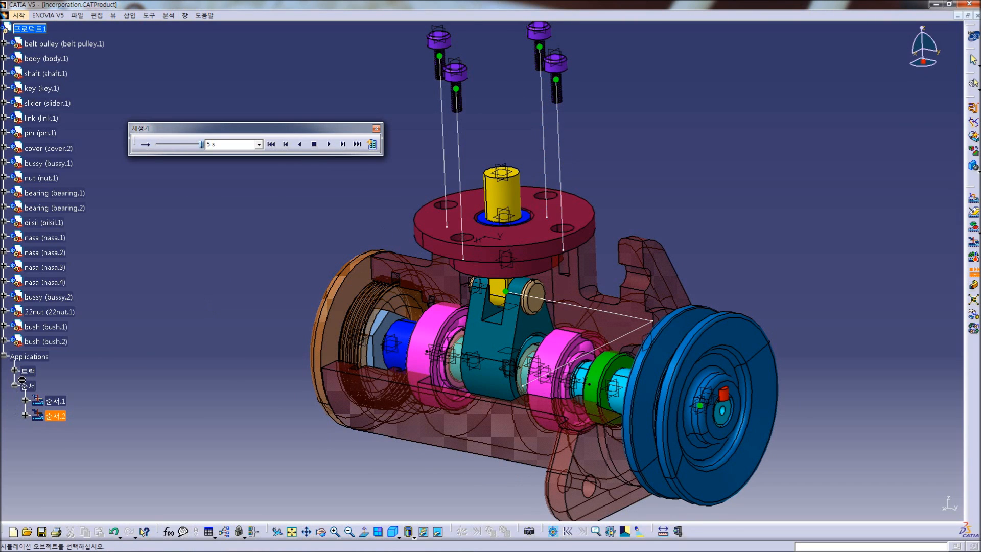
{"action": "left_click", "coordinate": [14, 370]}
{"action": "right_click", "coordinate": [27, 372]}
{"action": "left_click", "coordinate": [23, 371]}
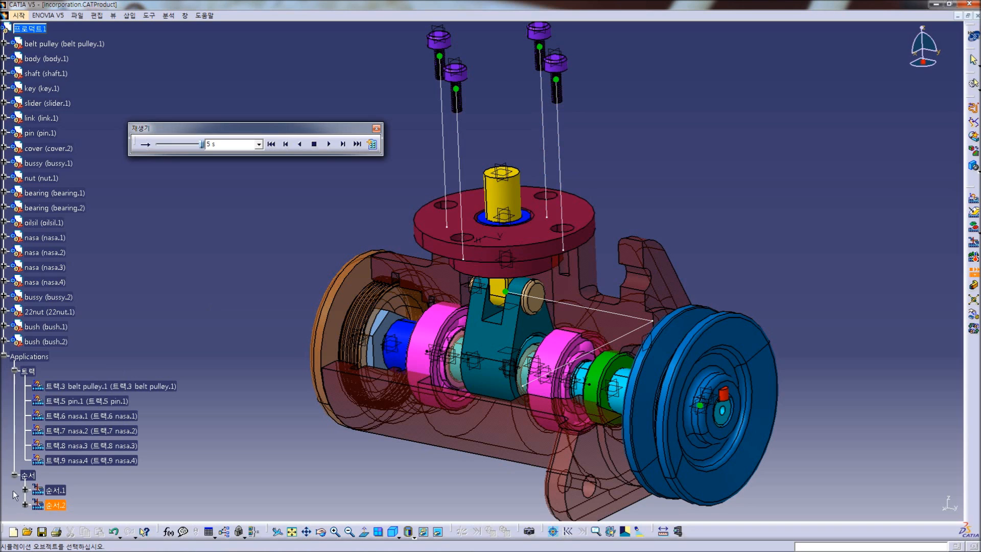
{"action": "left_click", "coordinate": [376, 128]}
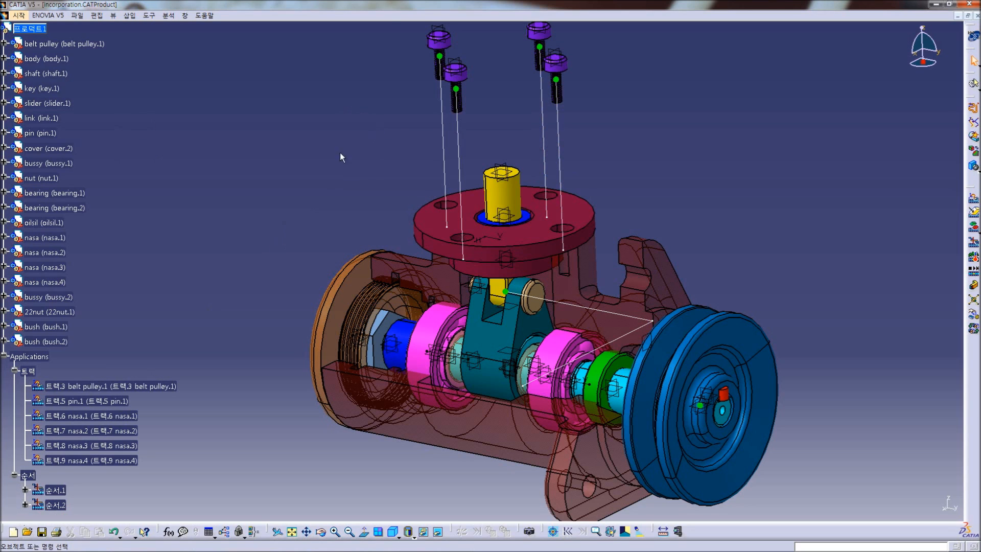
{"action": "right_click", "coordinate": [30, 372]}
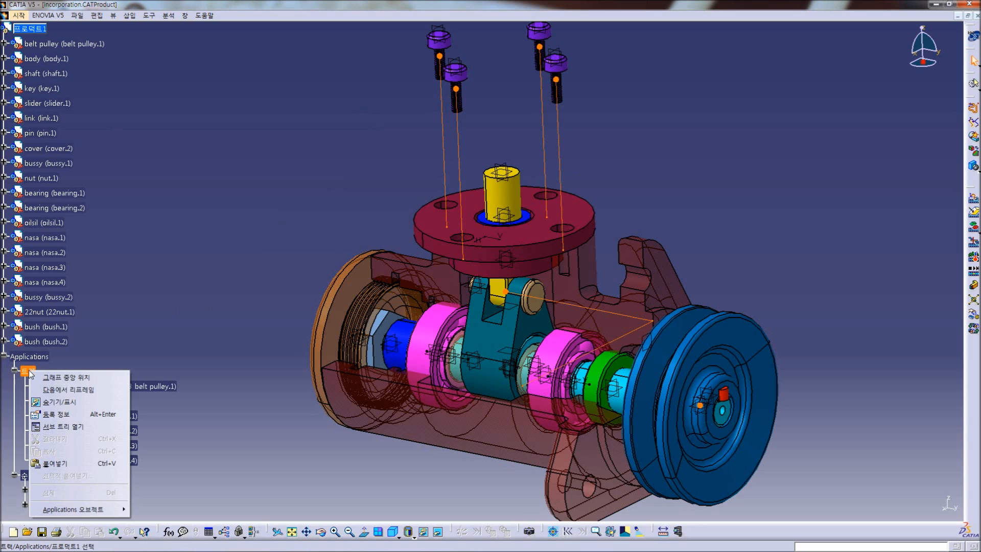
{"action": "left_click", "coordinate": [68, 402]}
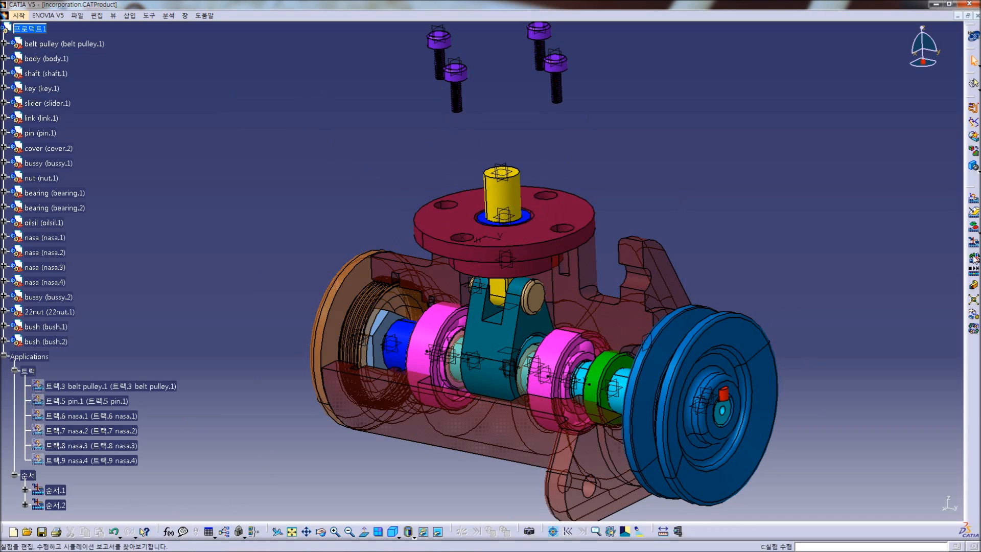
Play sequence 순서.1 forward with the track paths hidden, and close the simulation player
{"action": "left_click", "coordinate": [973, 275]}
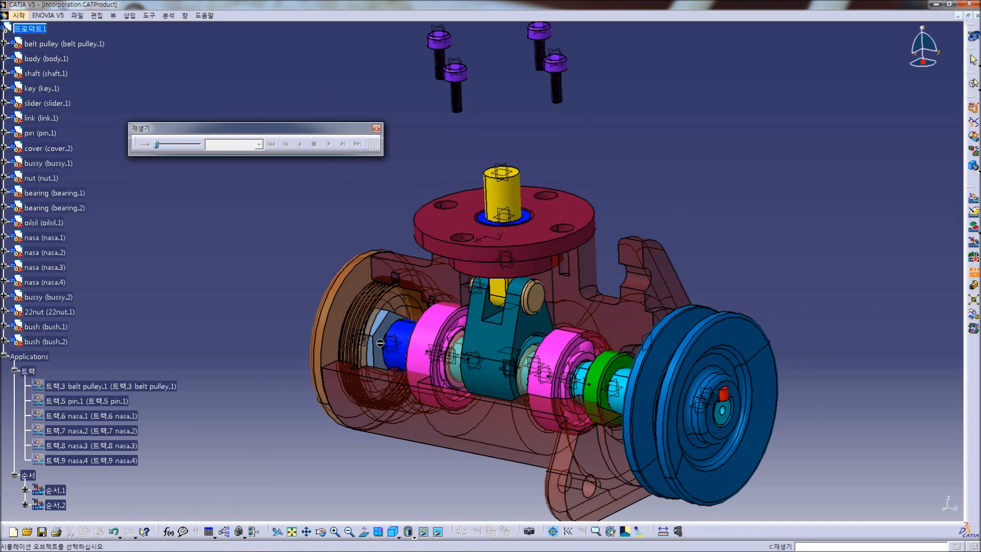
{"action": "left_click", "coordinate": [56, 492]}
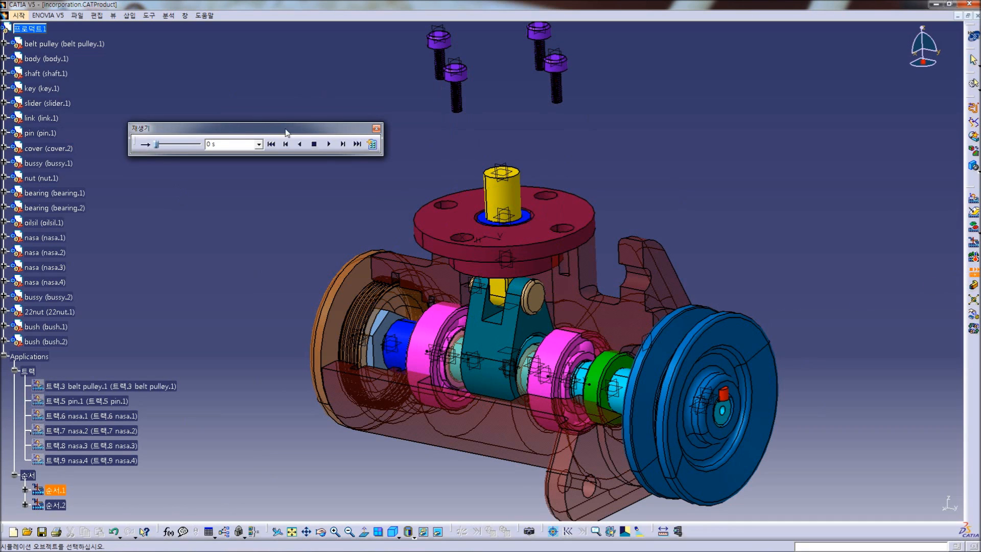
{"action": "left_click", "coordinate": [330, 144]}
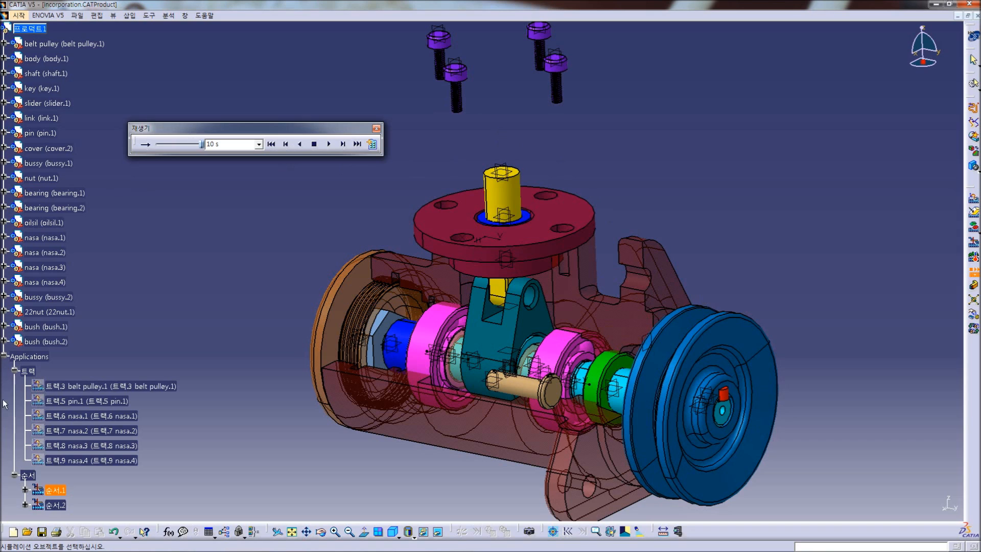
{"action": "left_click", "coordinate": [376, 128]}
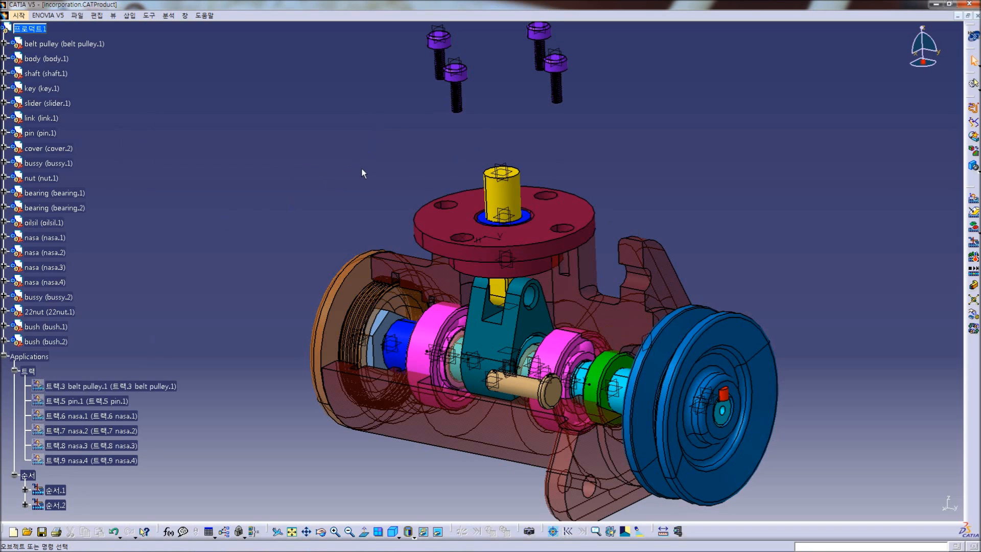